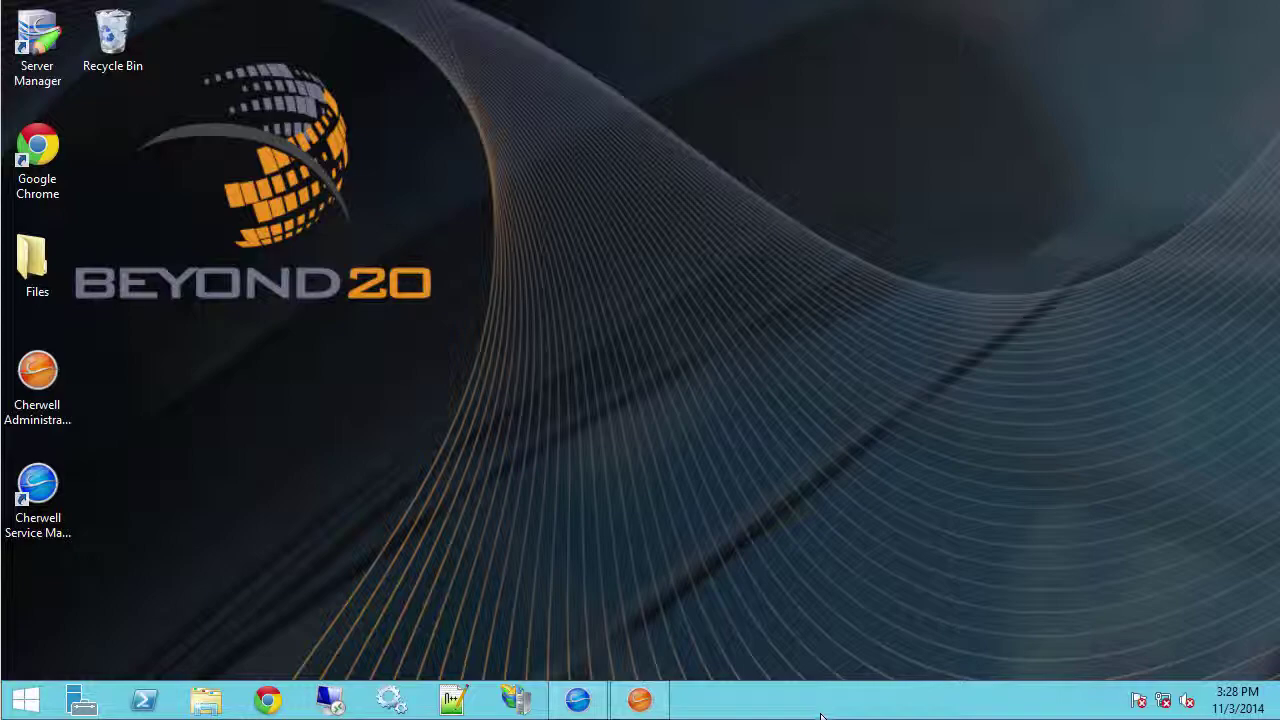
click(578, 701)
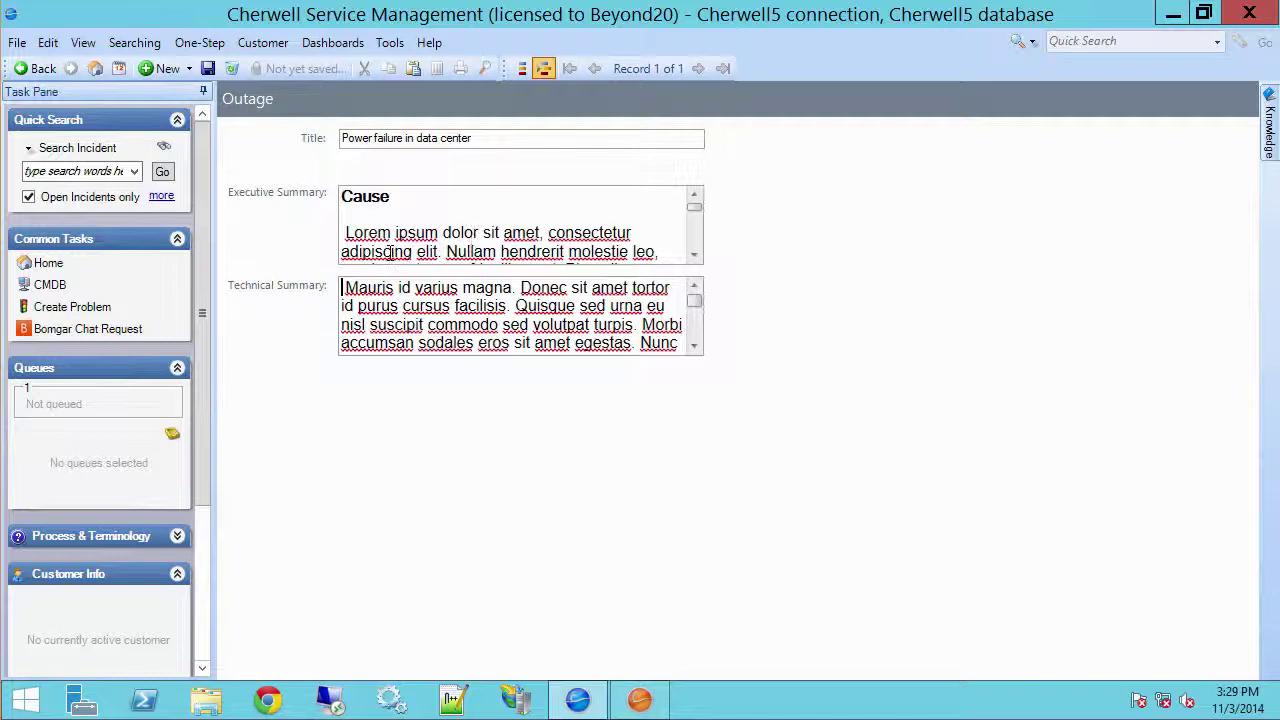
click(487, 218)
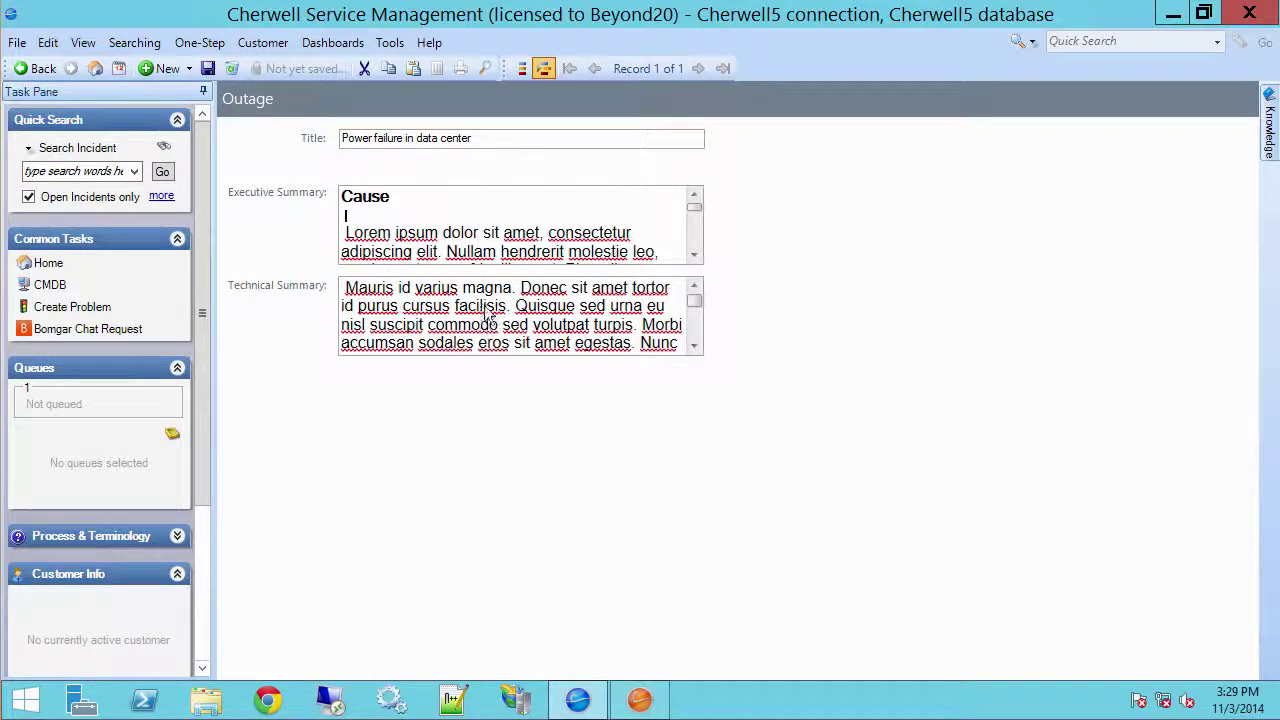
key(shift+Down)
key(ctrl+shift+Right)
key(ctrl+shift+Right)
key(ctrl+shift+Right)
click(694, 328)
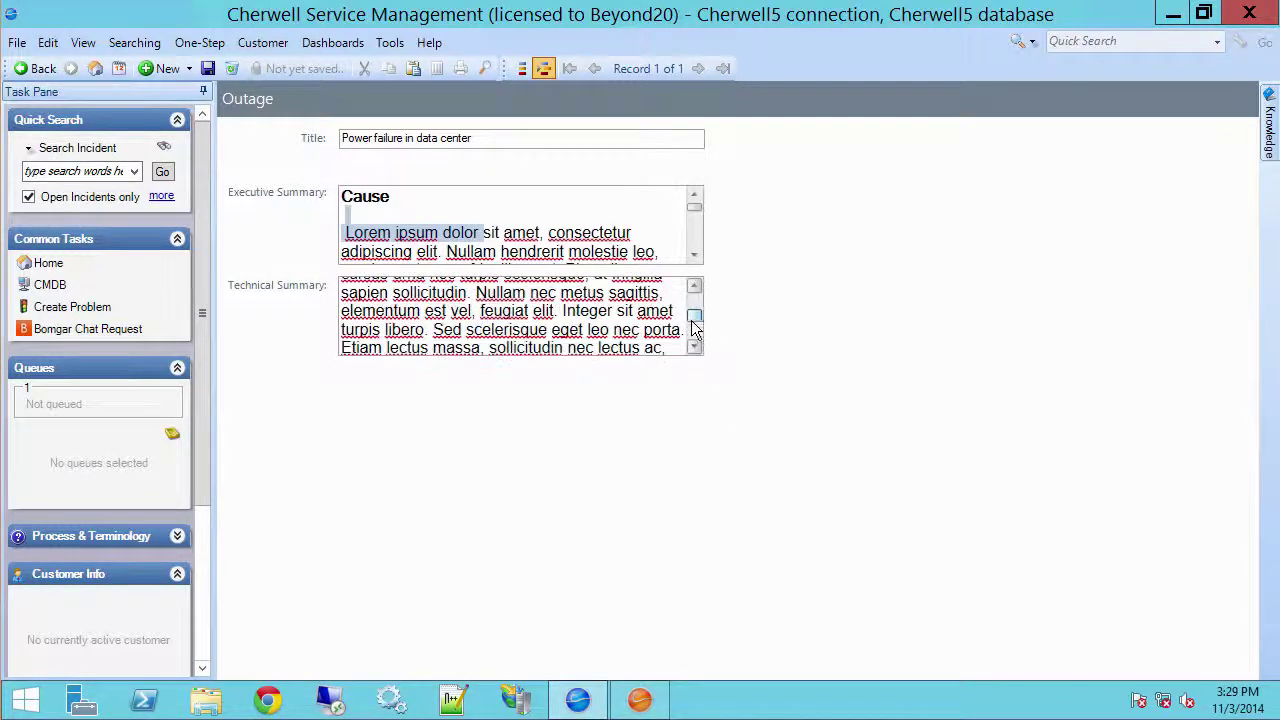
drag(696, 326, 696, 242)
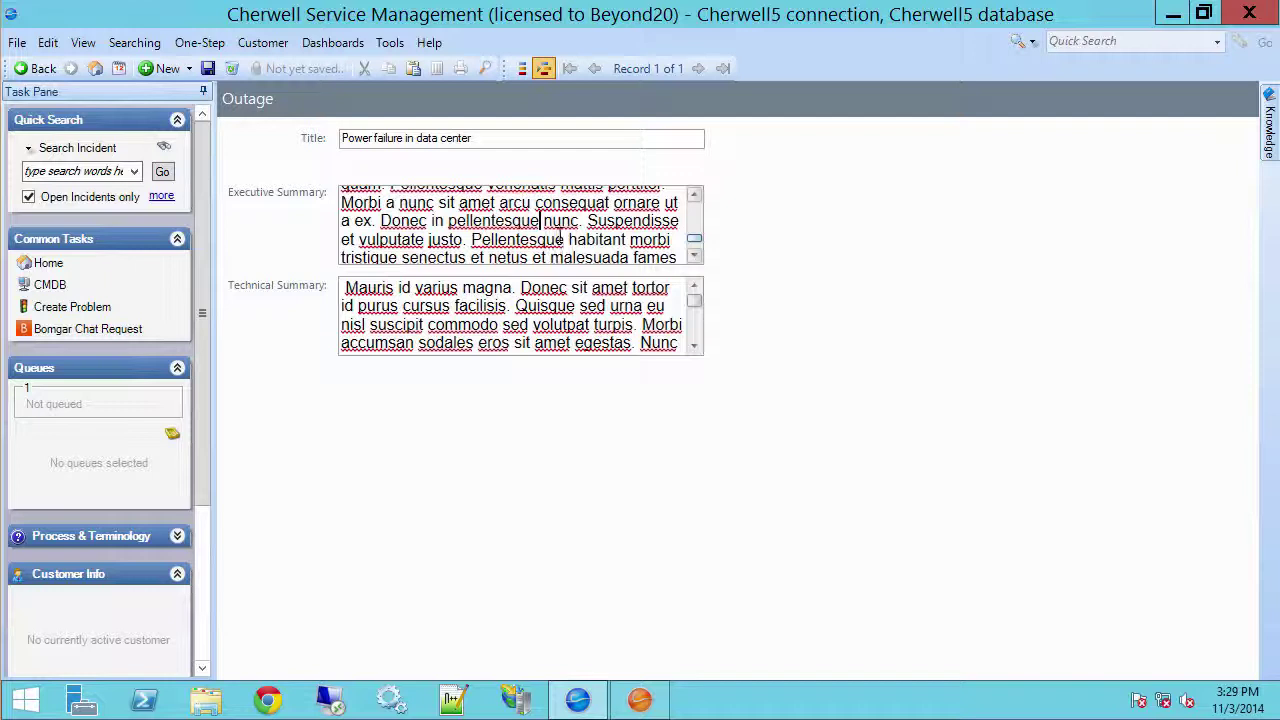
click(49, 43)
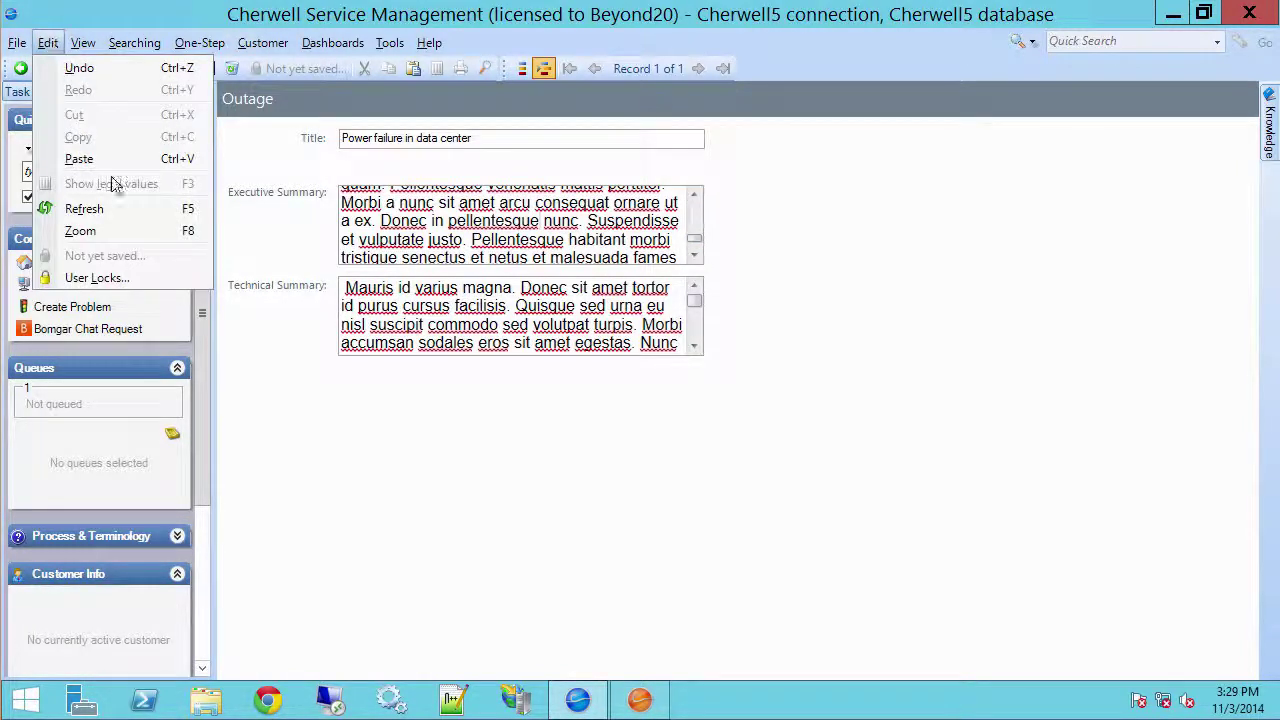
click(122, 232)
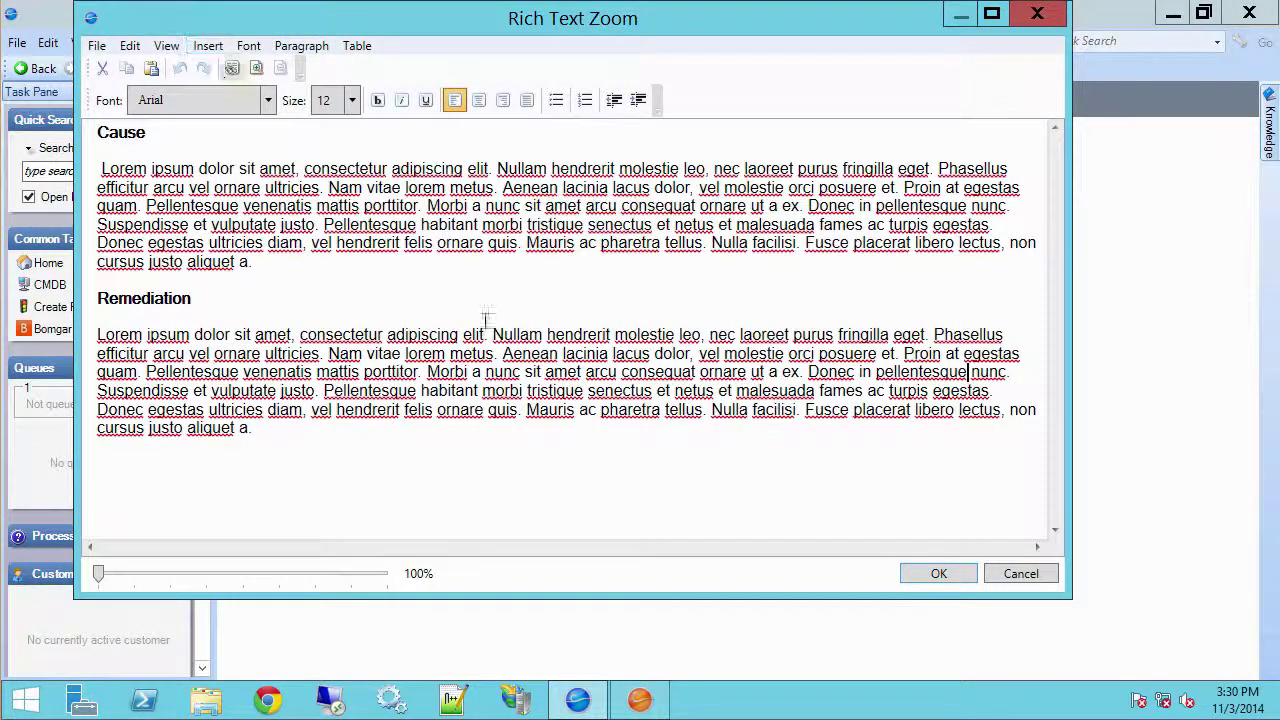
click(928, 575)
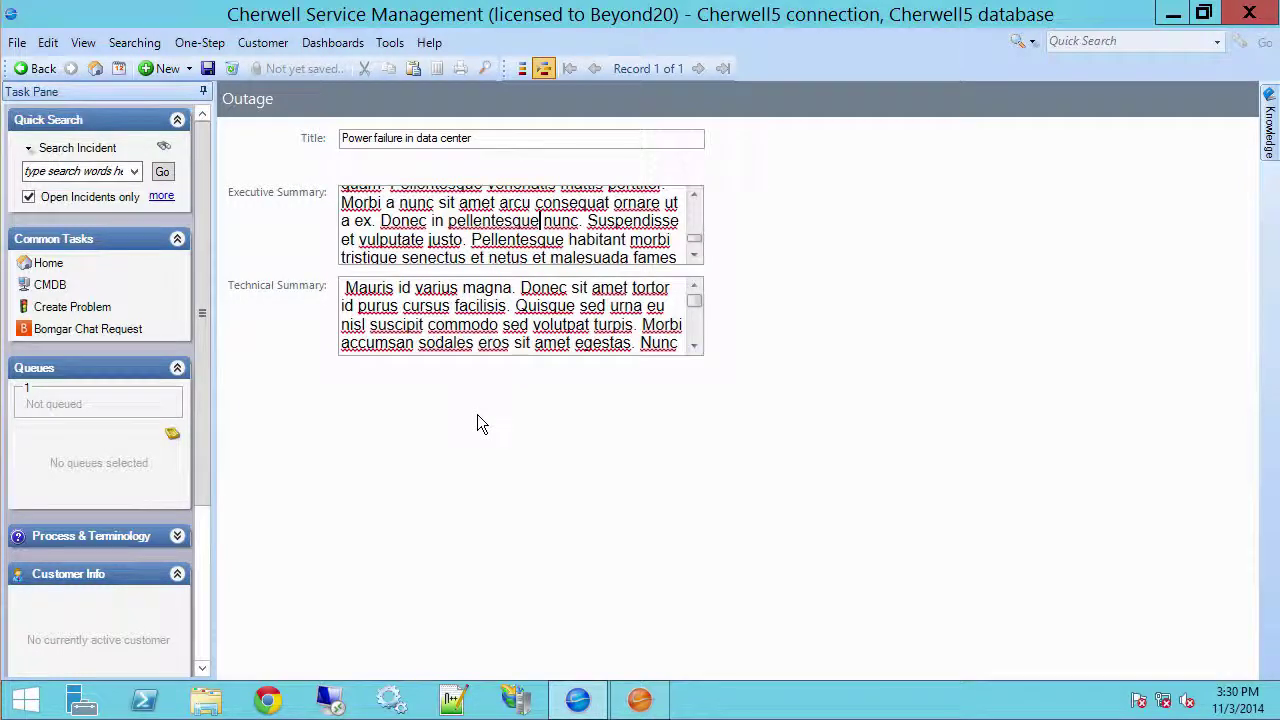
key(Tab)
Step: In the Outage form editor, drag a new Button control beside the Technical Summary field
click(642, 704)
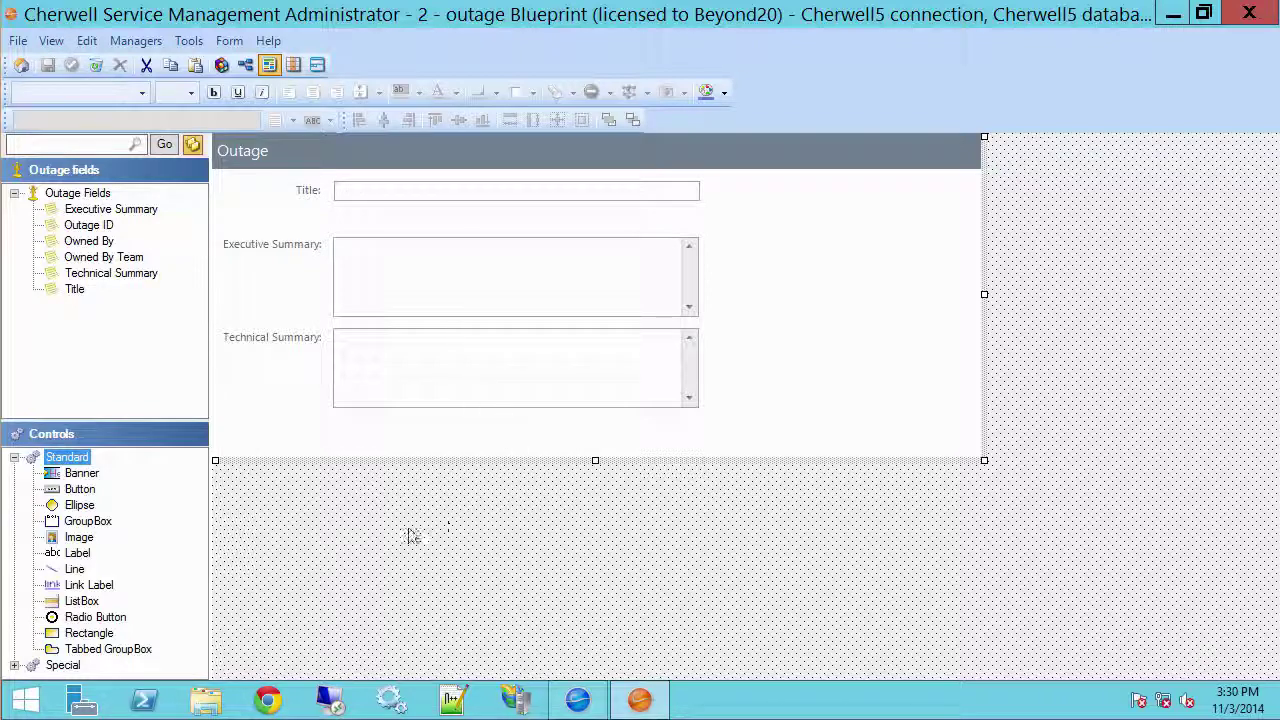
drag(92, 492, 709, 339)
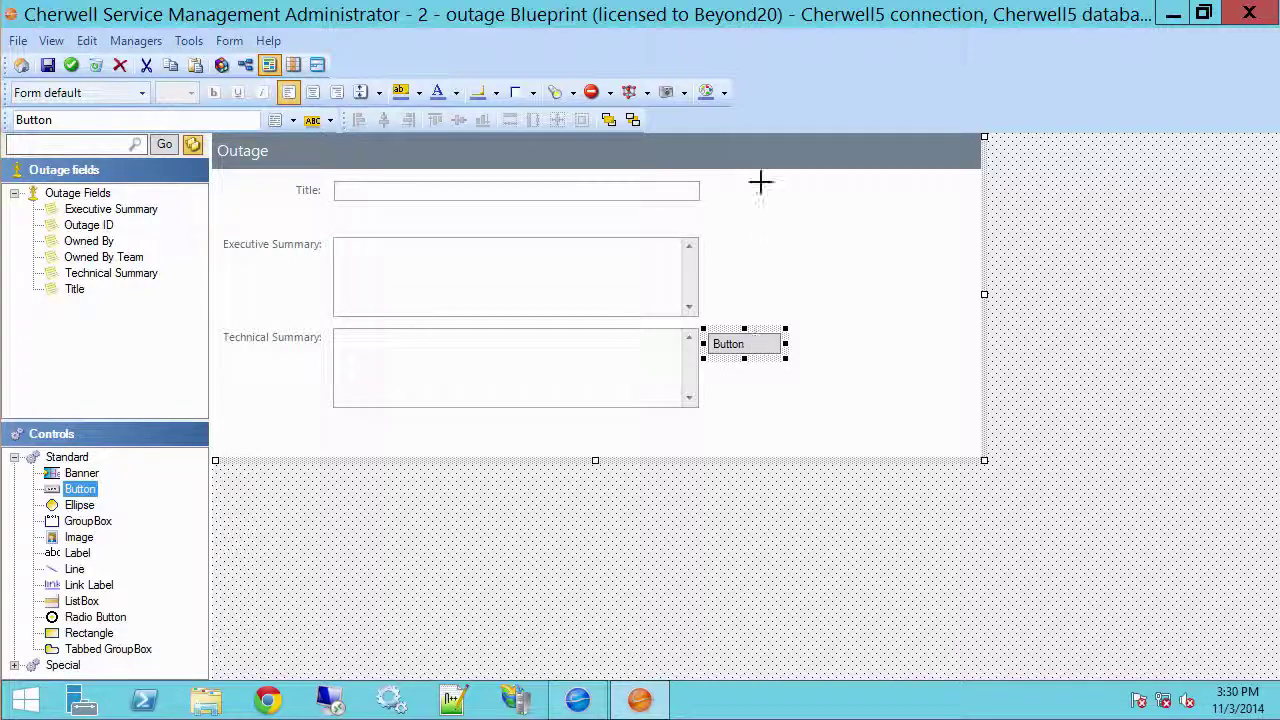
Step: Give the button the built-in Zoom.png image, found by searching 'zoom' in Image Manager
click(685, 92)
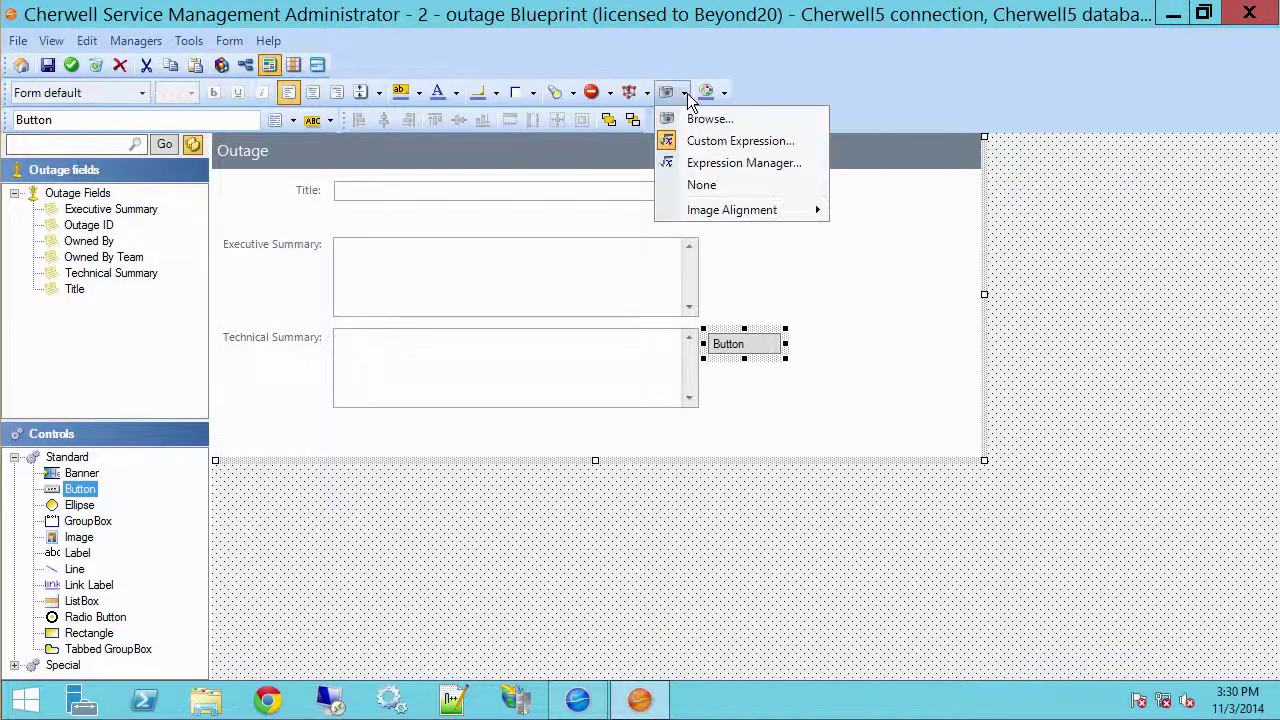
click(697, 119)
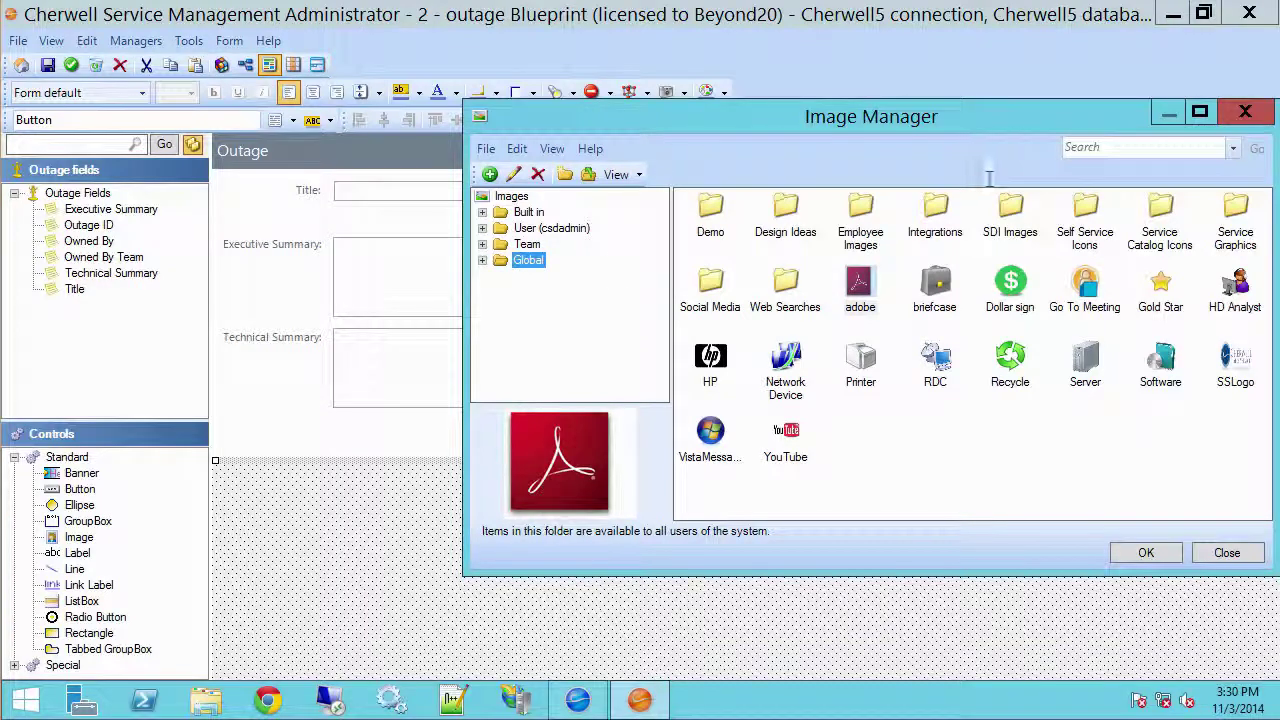
click(530, 212)
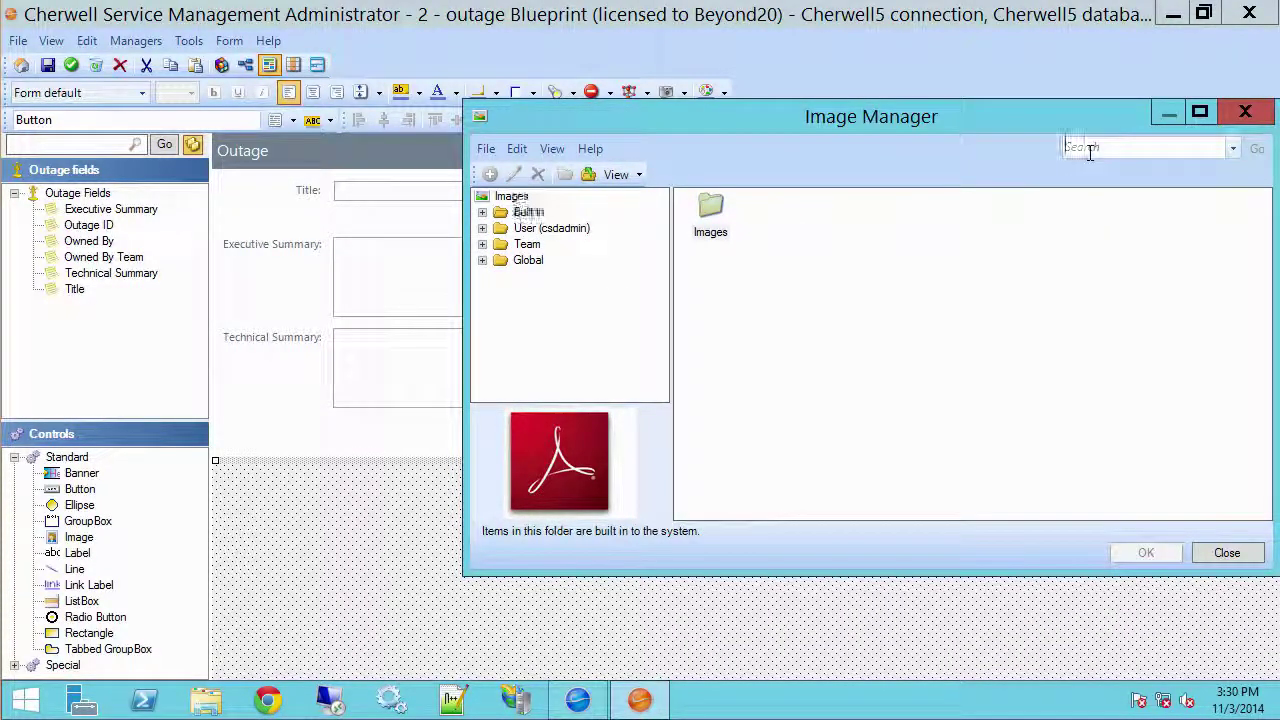
click(1088, 150)
text(zoom)
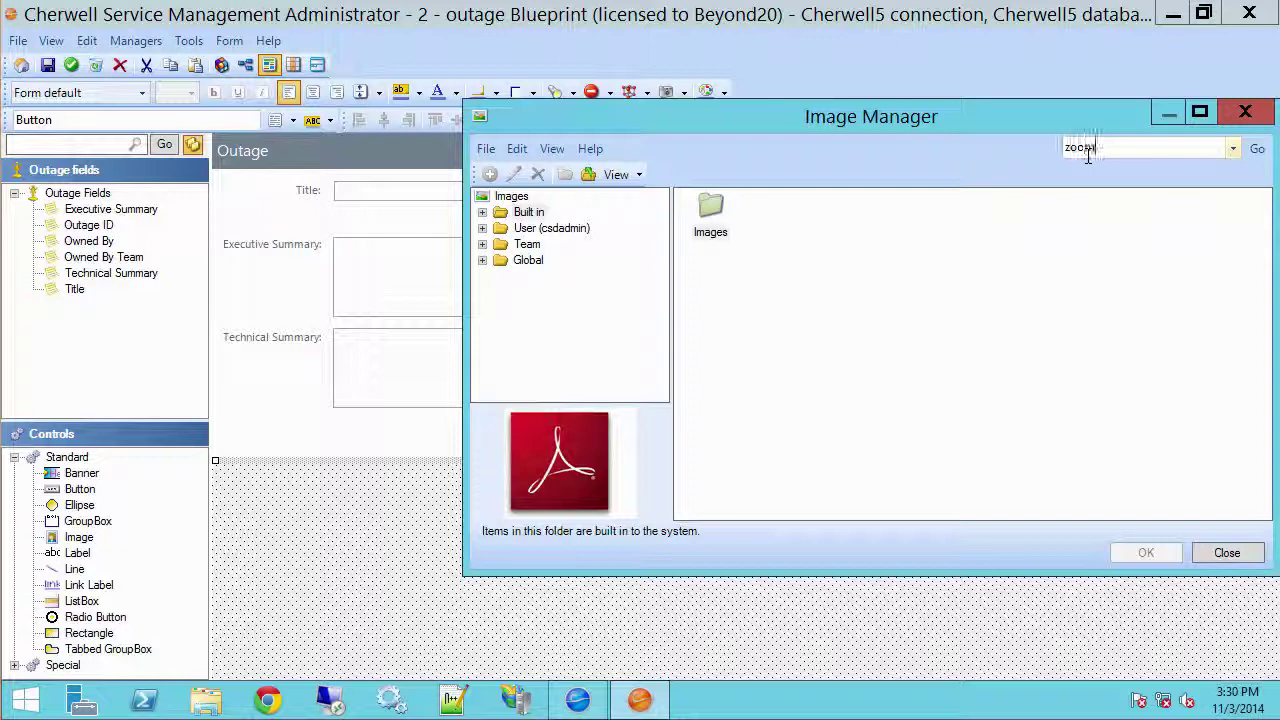
click(1262, 150)
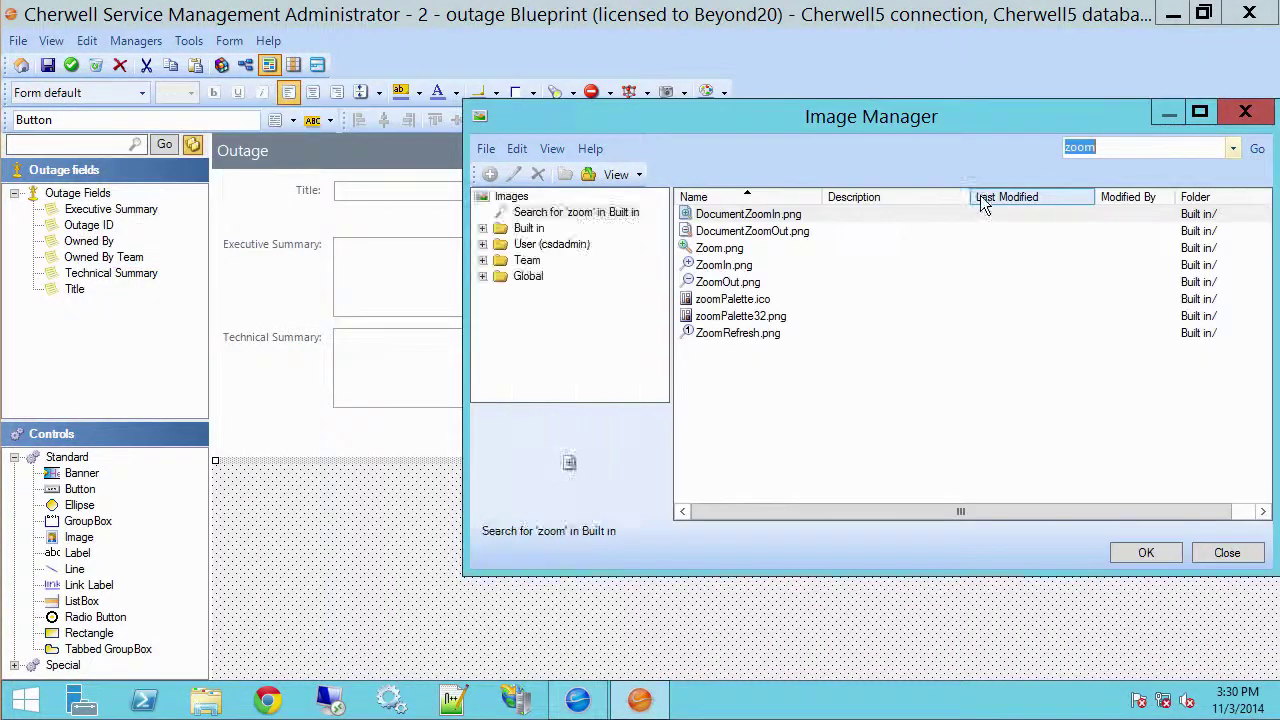
click(733, 250)
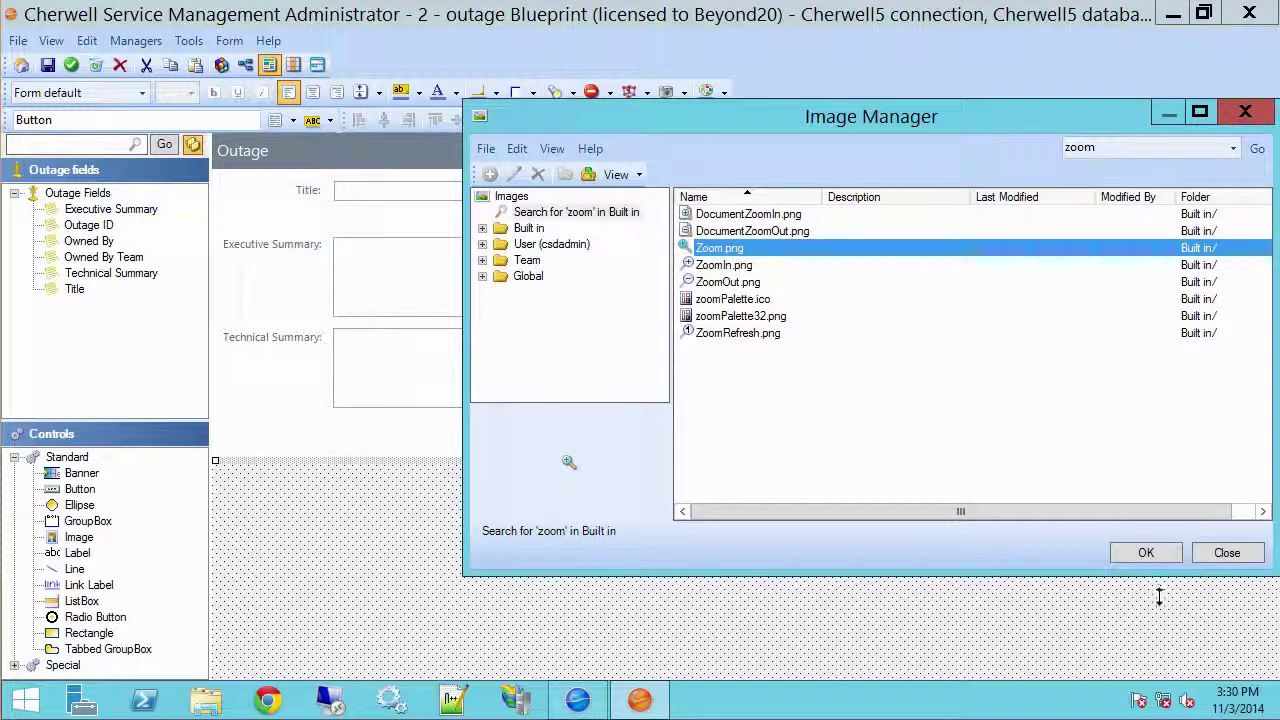
click(1147, 557)
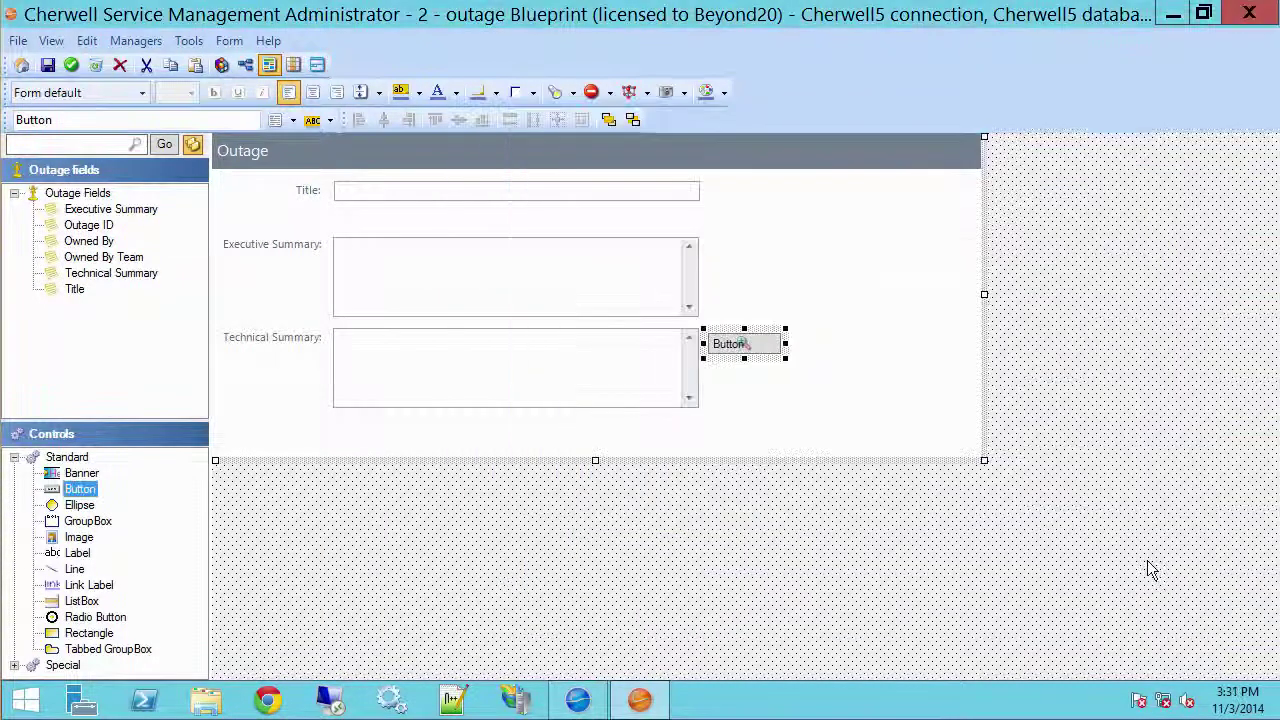
Step: Delete the button's caption, resize it to 16 × 16, and move it right of Technical Summary
click(166, 119)
key(Delete)
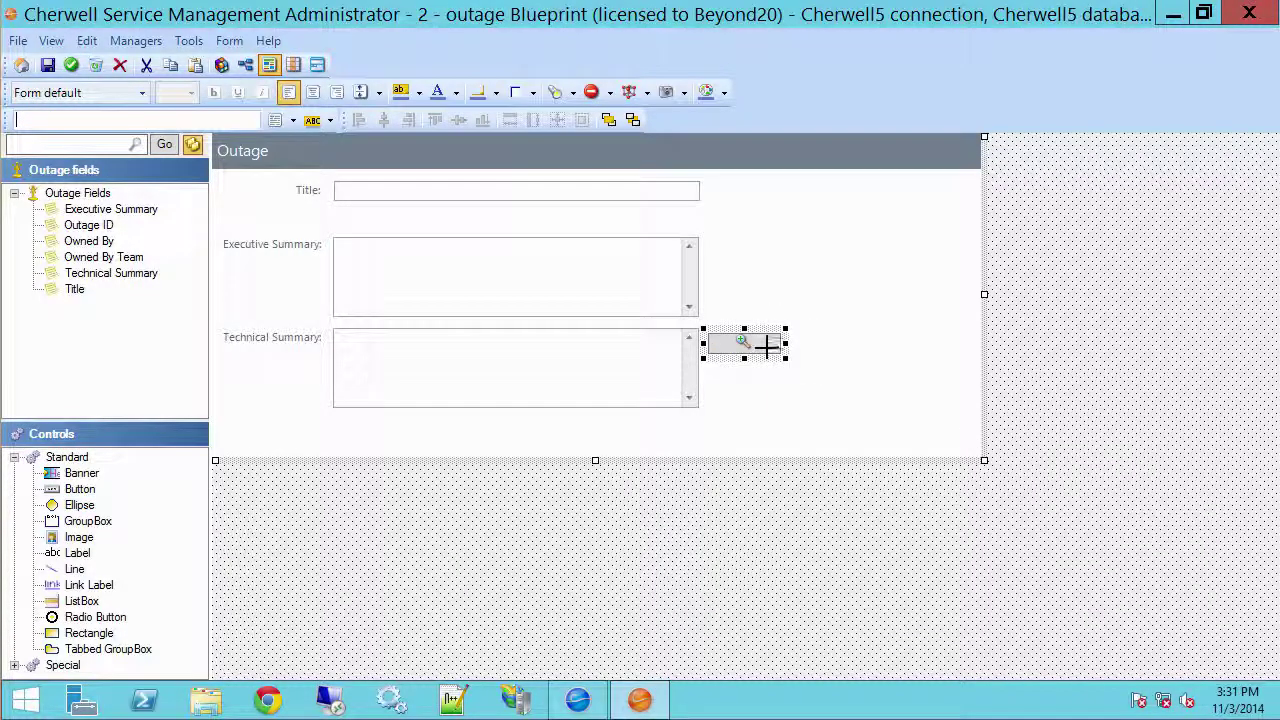
right_click(740, 364)
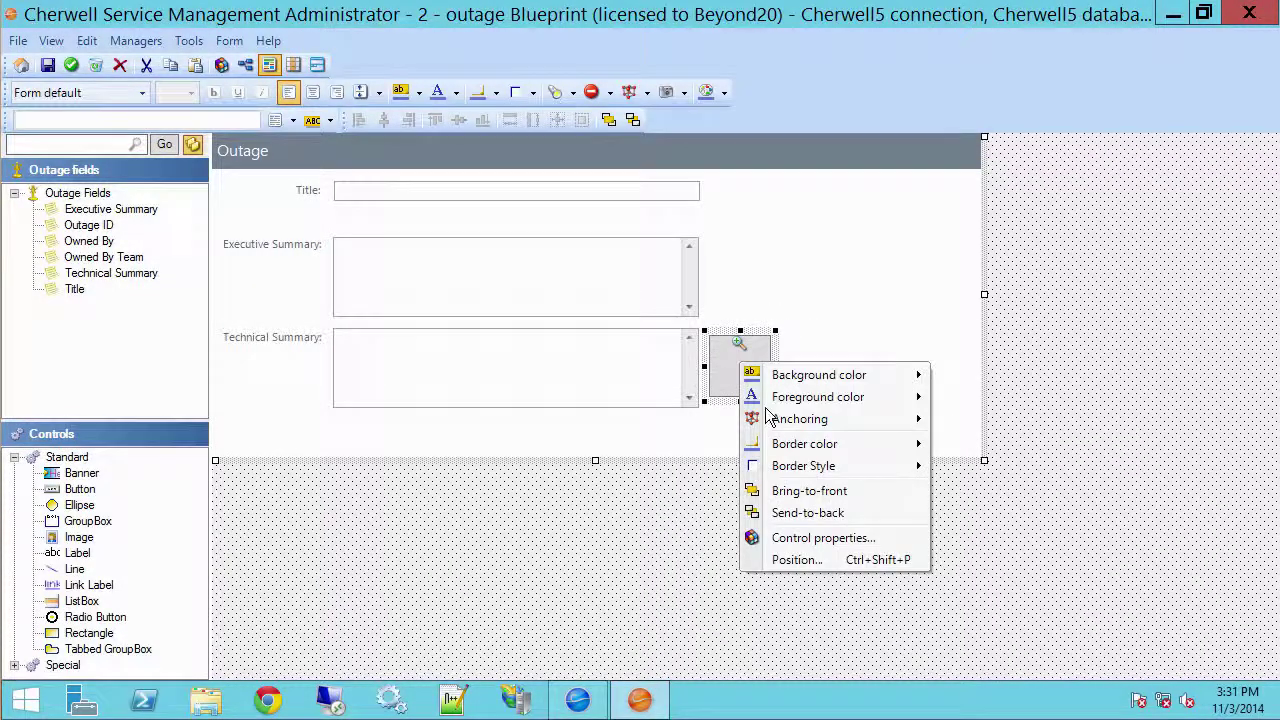
click(797, 560)
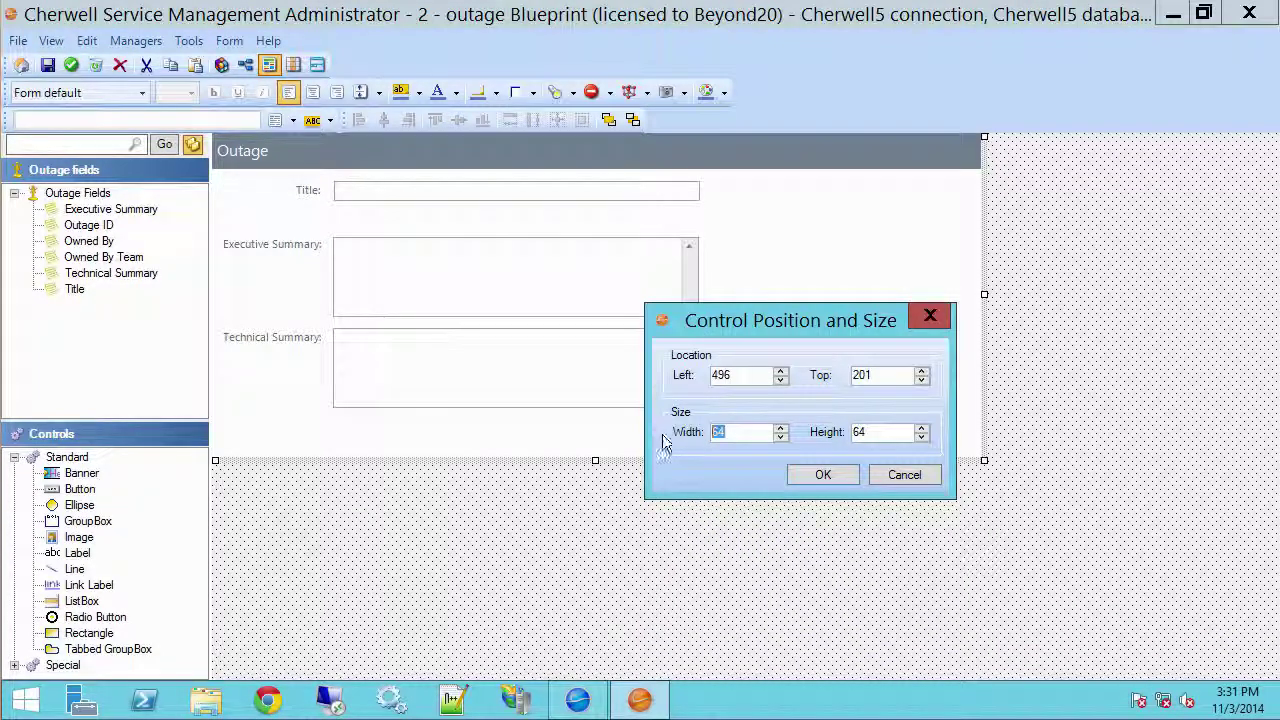
text(1)
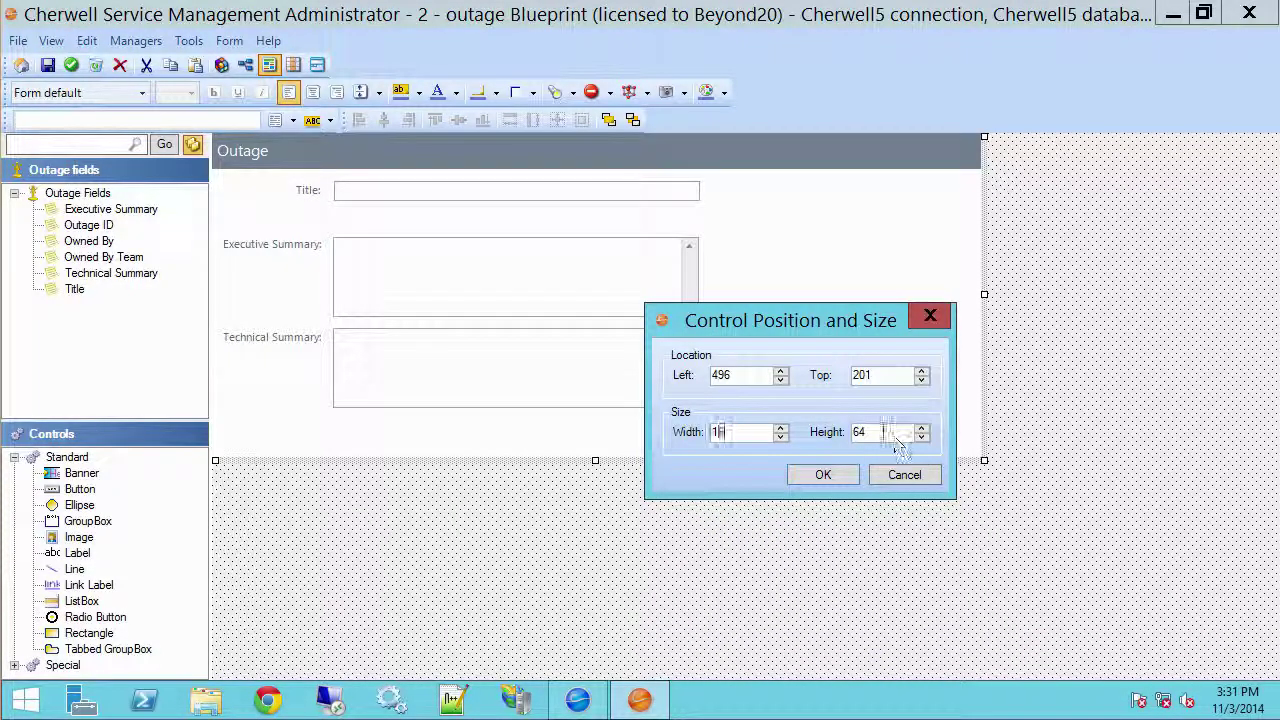
text(6)
key(Tab)
text(1)
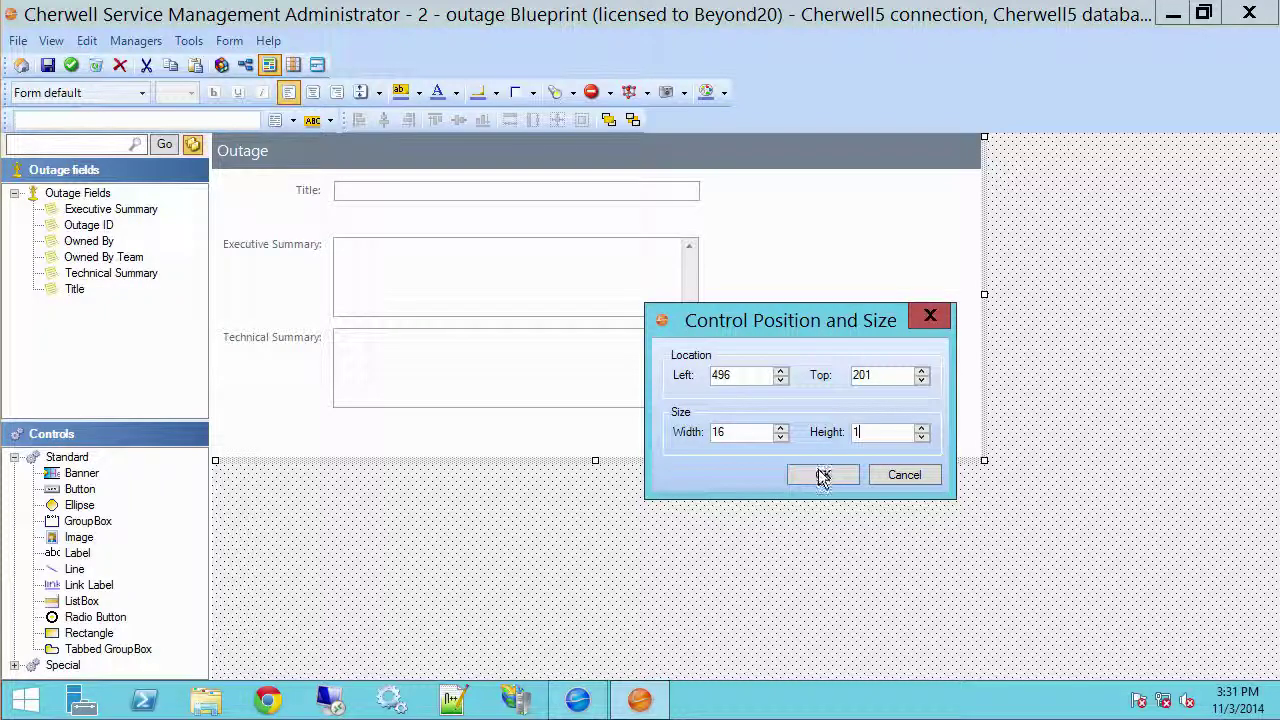
text(6)
click(822, 475)
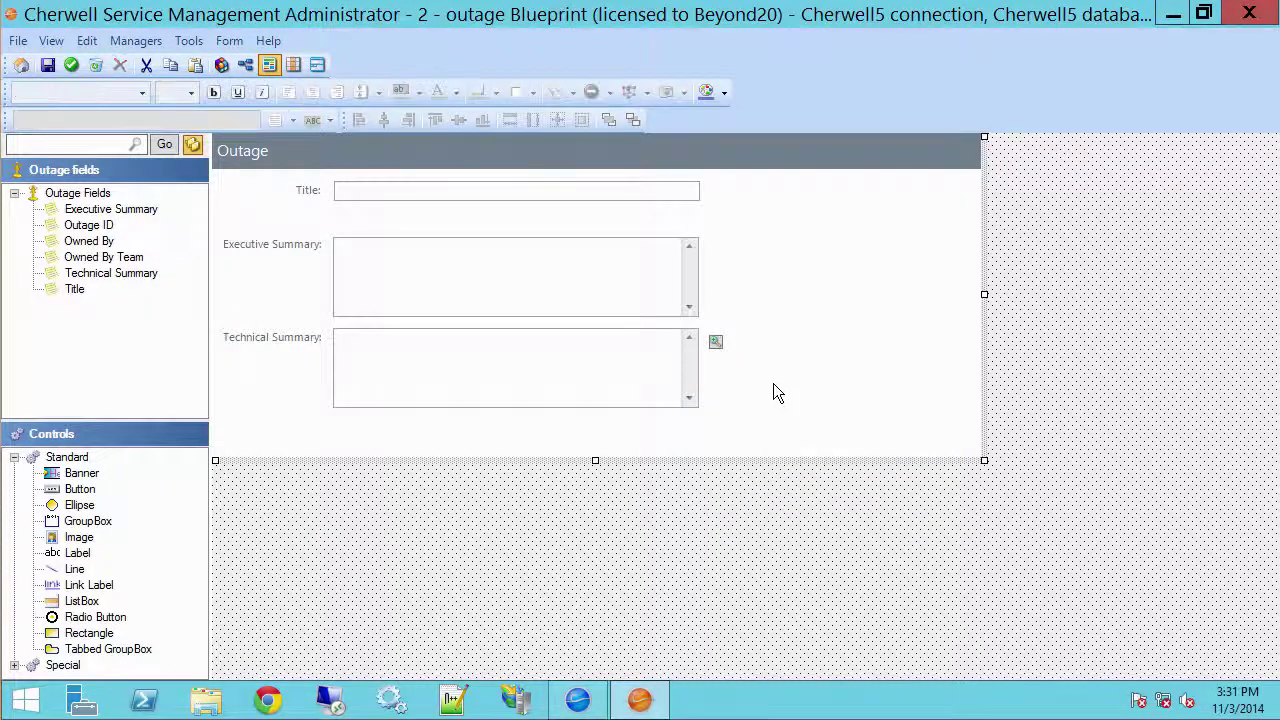
mouse_move(714, 346)
mouse_down()
mouse_move(709, 334)
mouse_move(719, 340)
mouse_up()
click(812, 441)
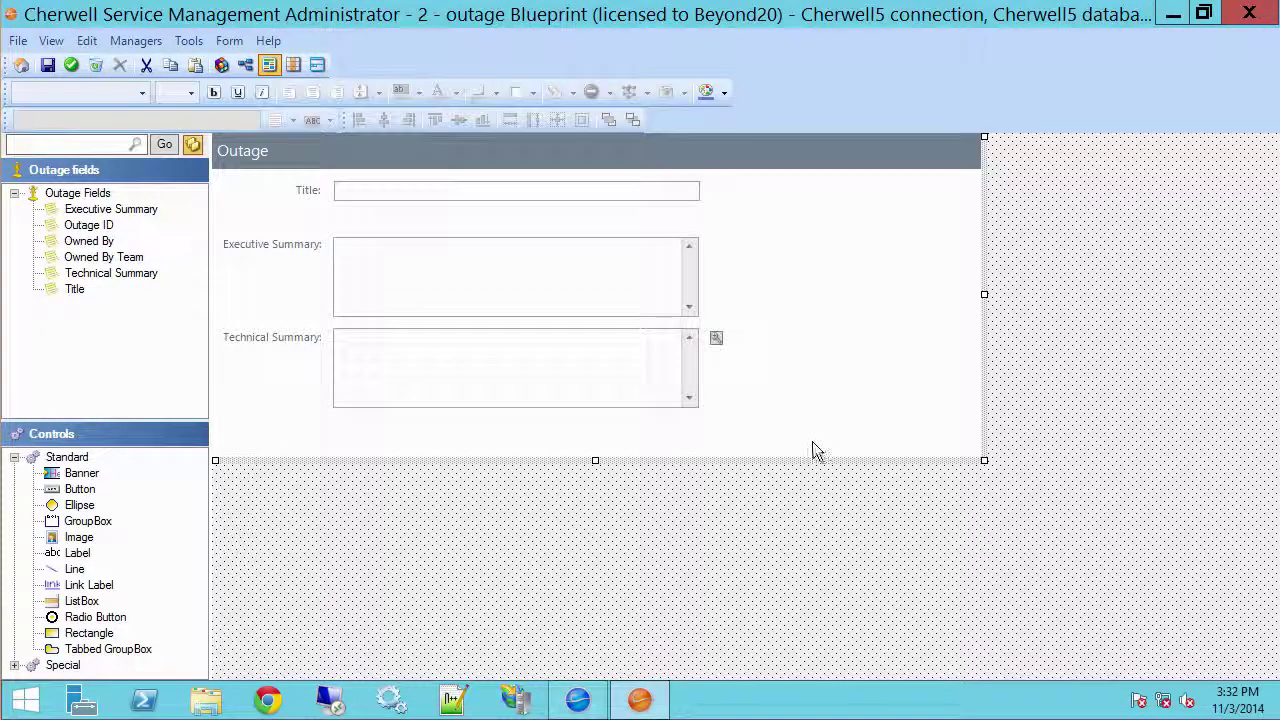
Step: Set the button's action to the Zoom command from the Outage Edit commands
click(716, 338)
right_click(716, 338)
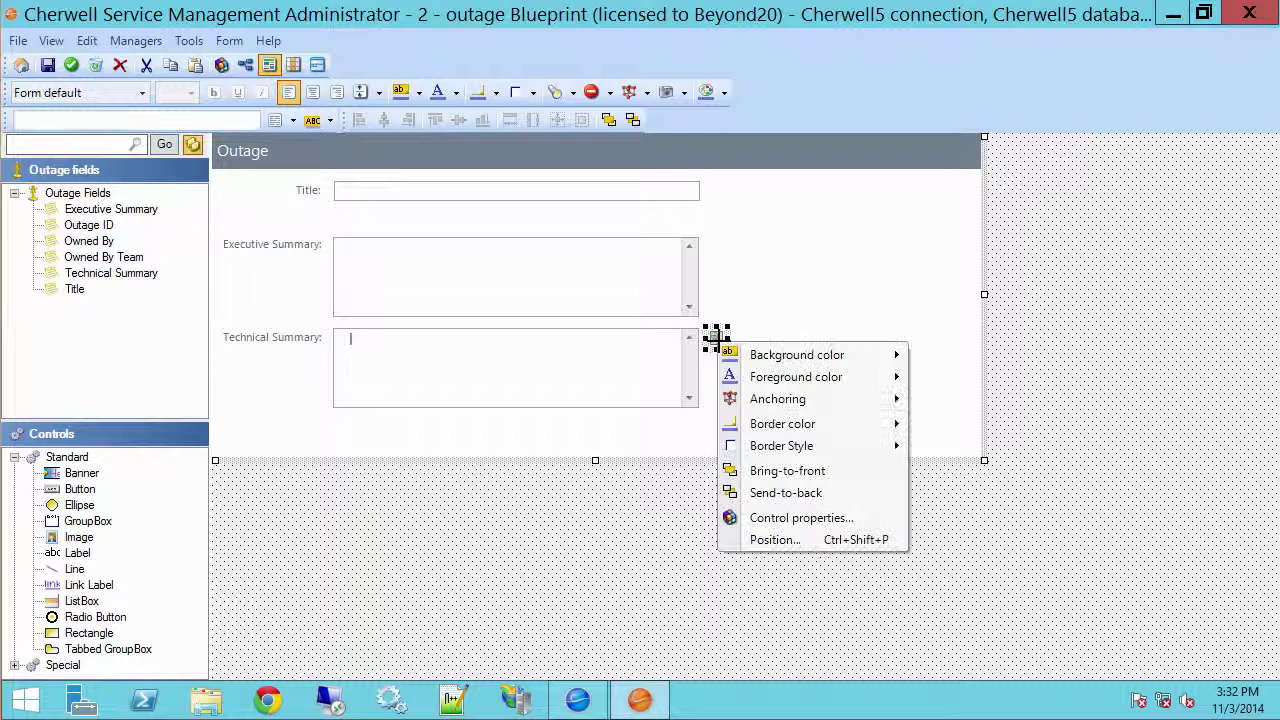
click(787, 518)
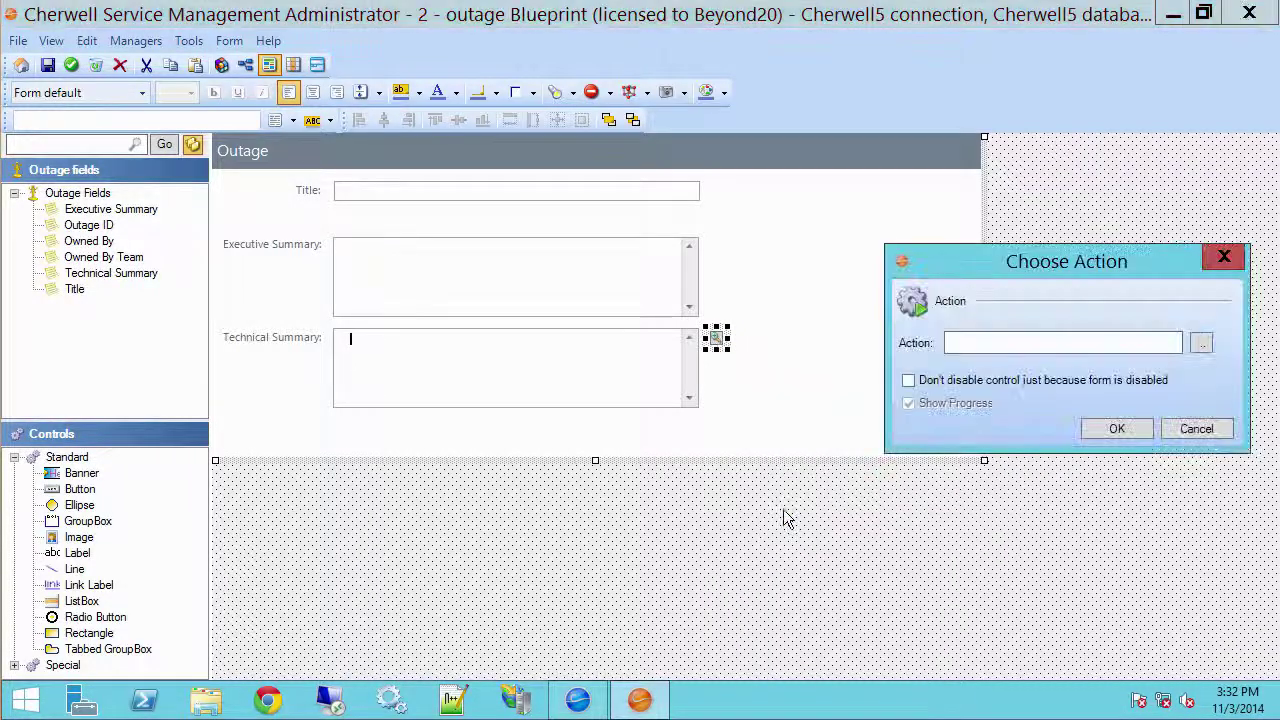
click(1203, 342)
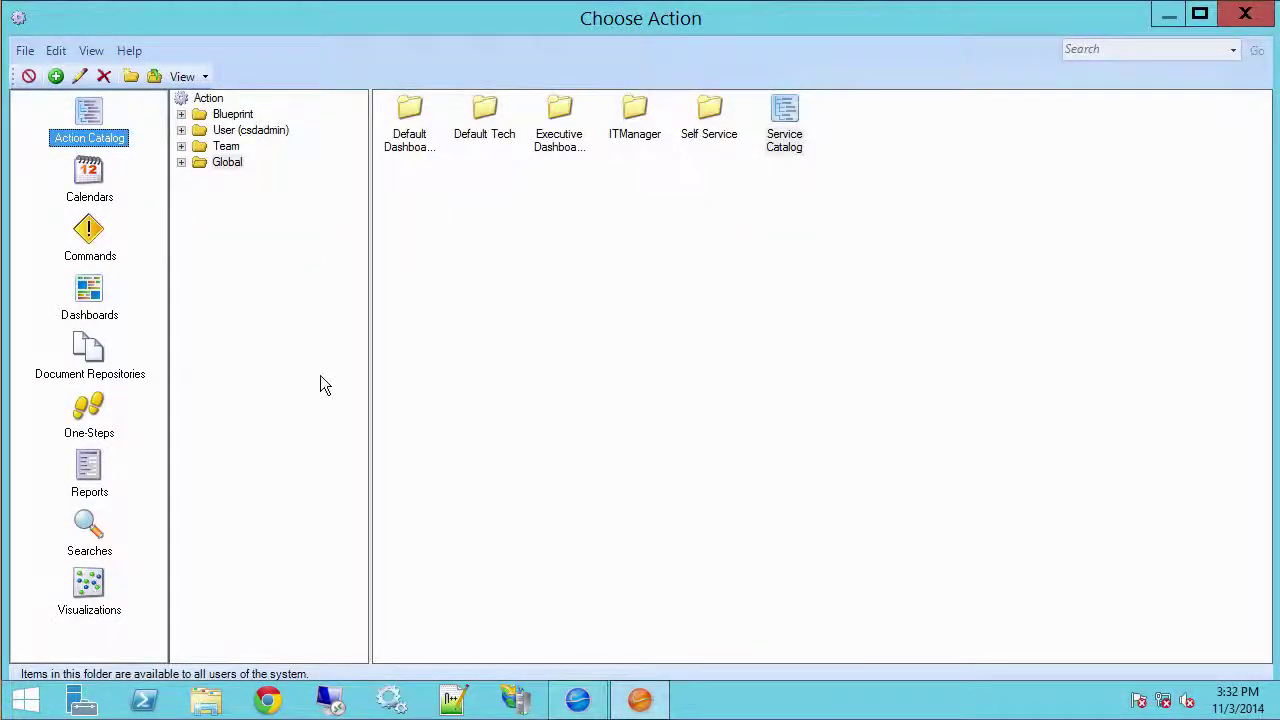
click(90, 243)
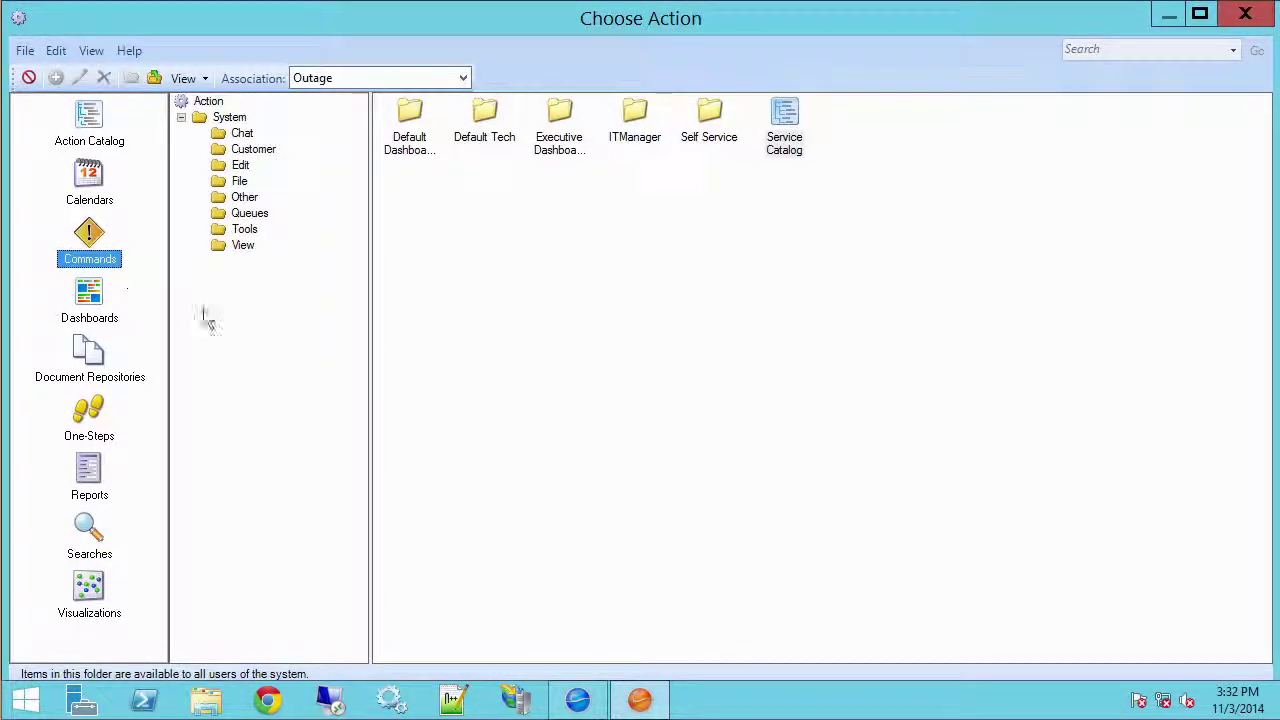
click(241, 166)
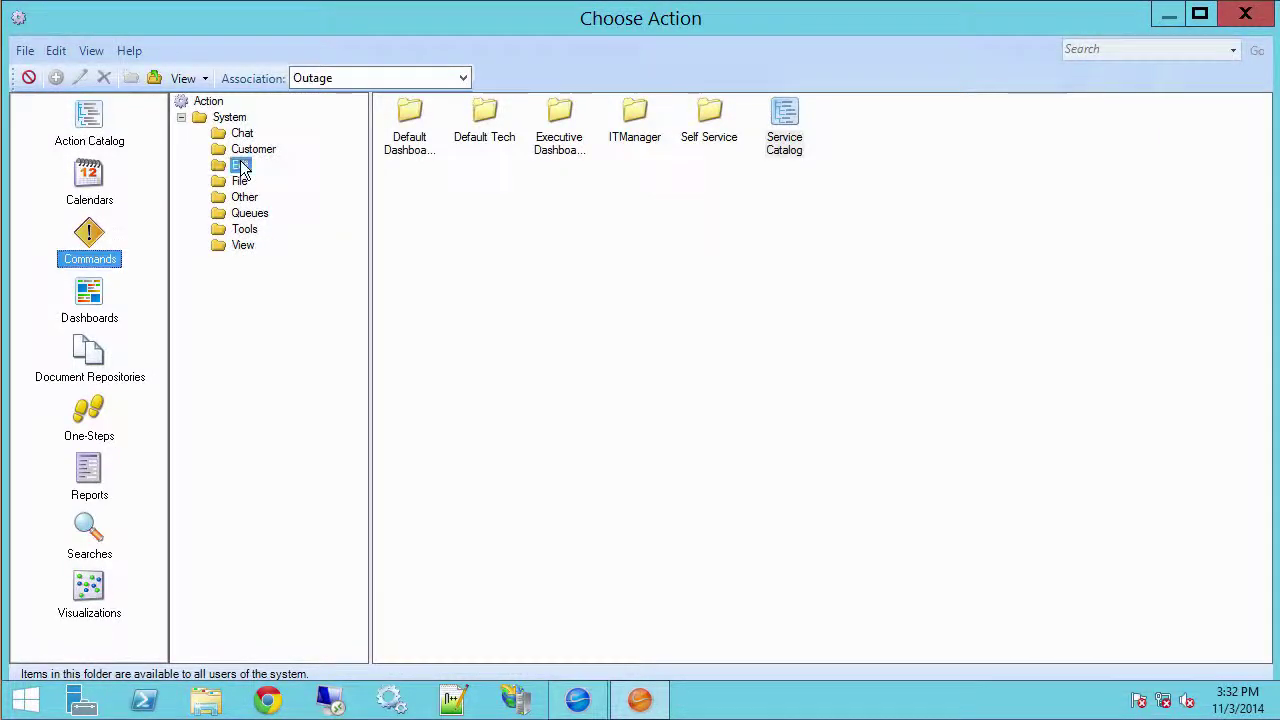
click(412, 190)
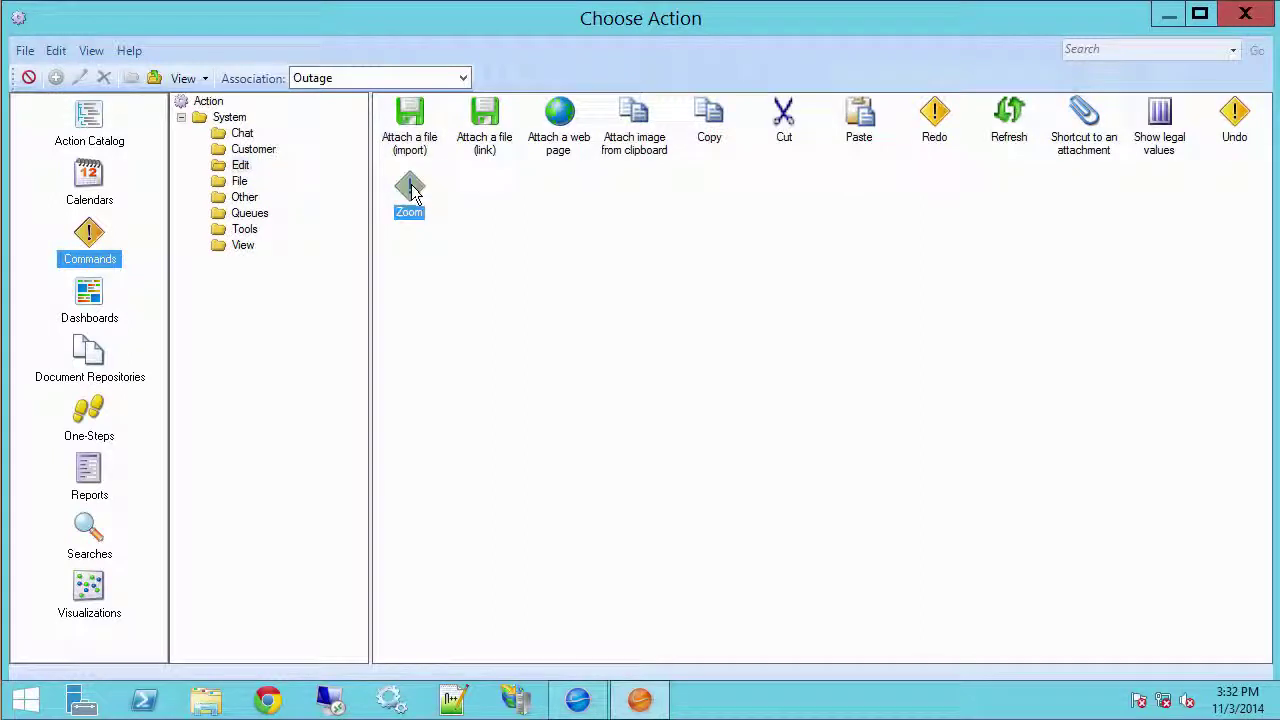
double_click(412, 190)
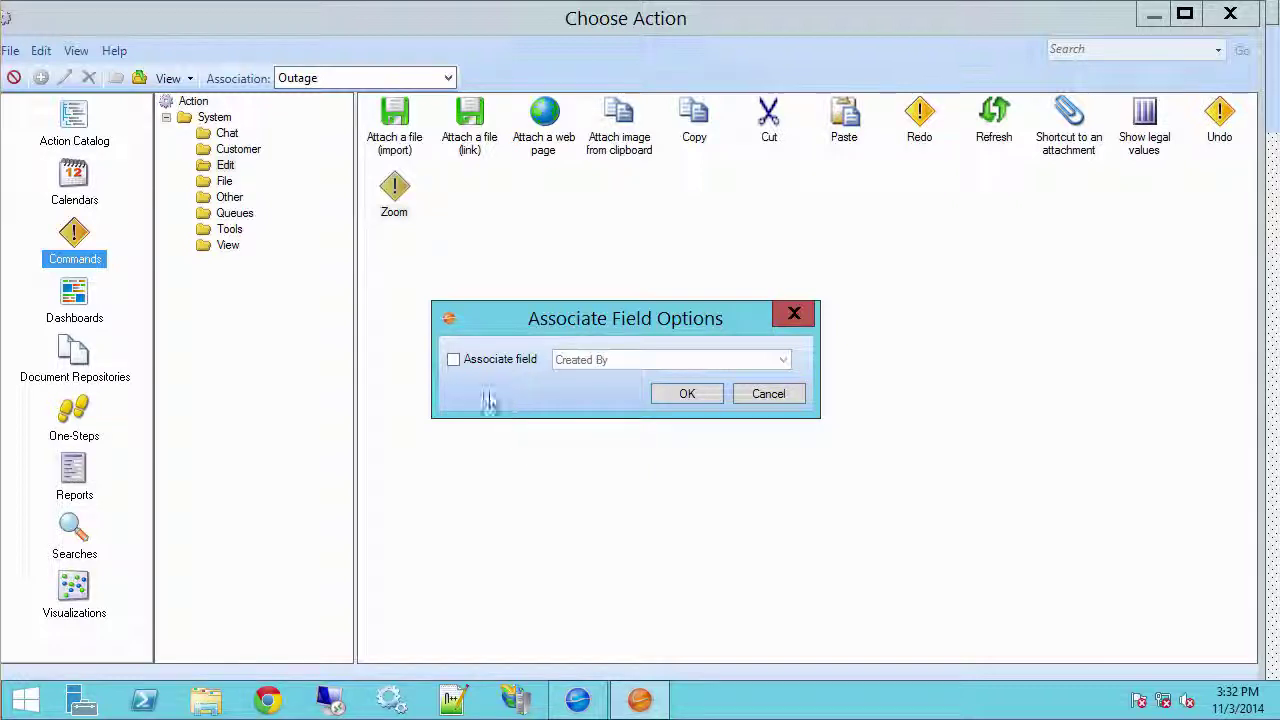
Step: Associate the Zoom command with the Technical Summary field
click(454, 360)
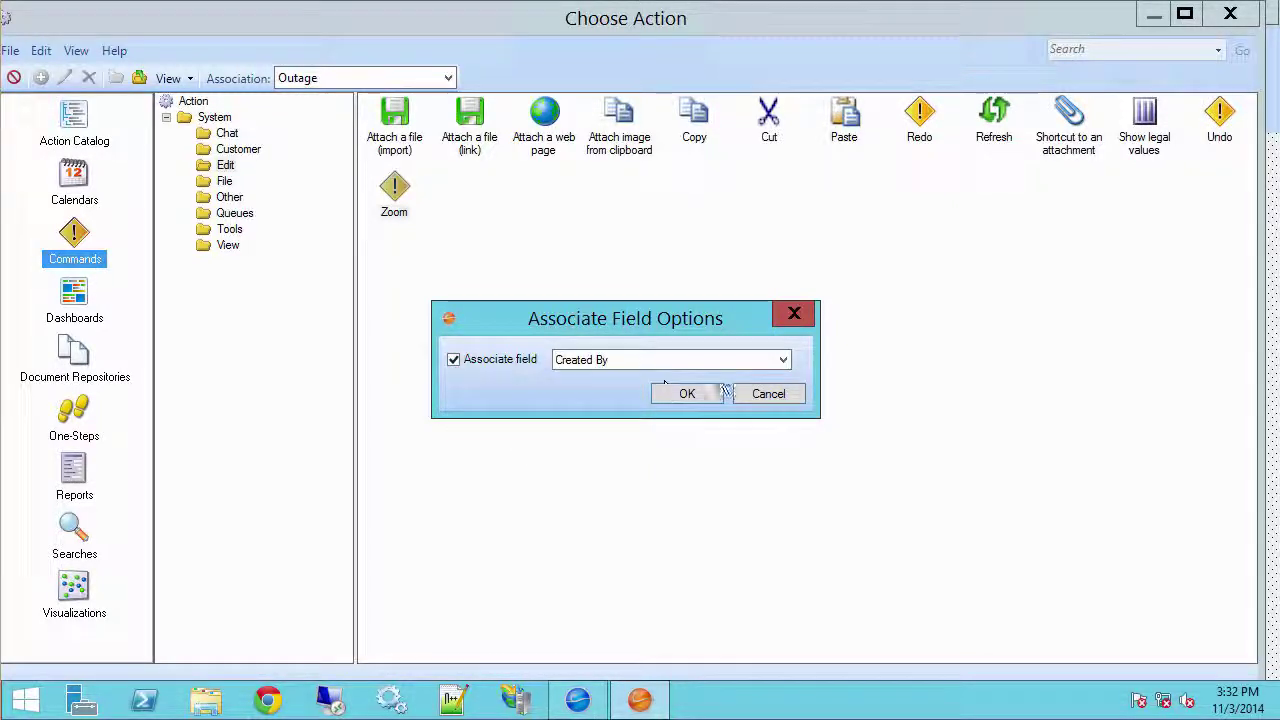
click(781, 362)
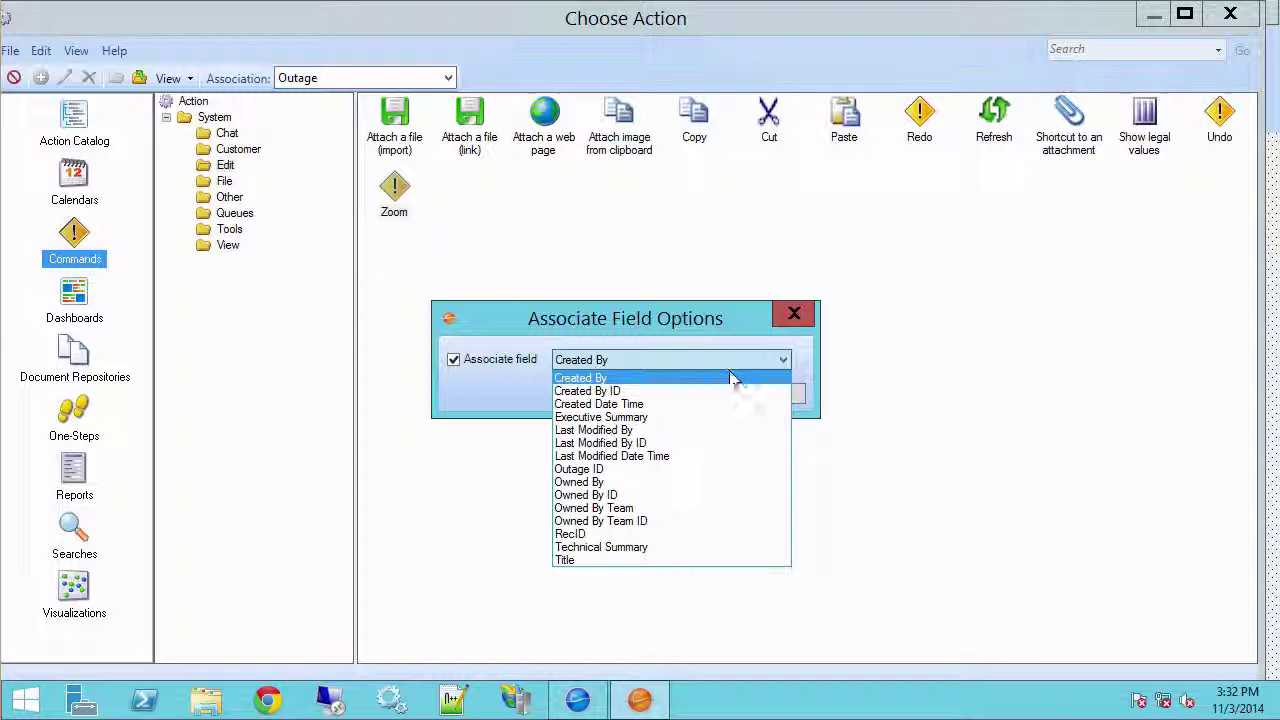
click(630, 553)
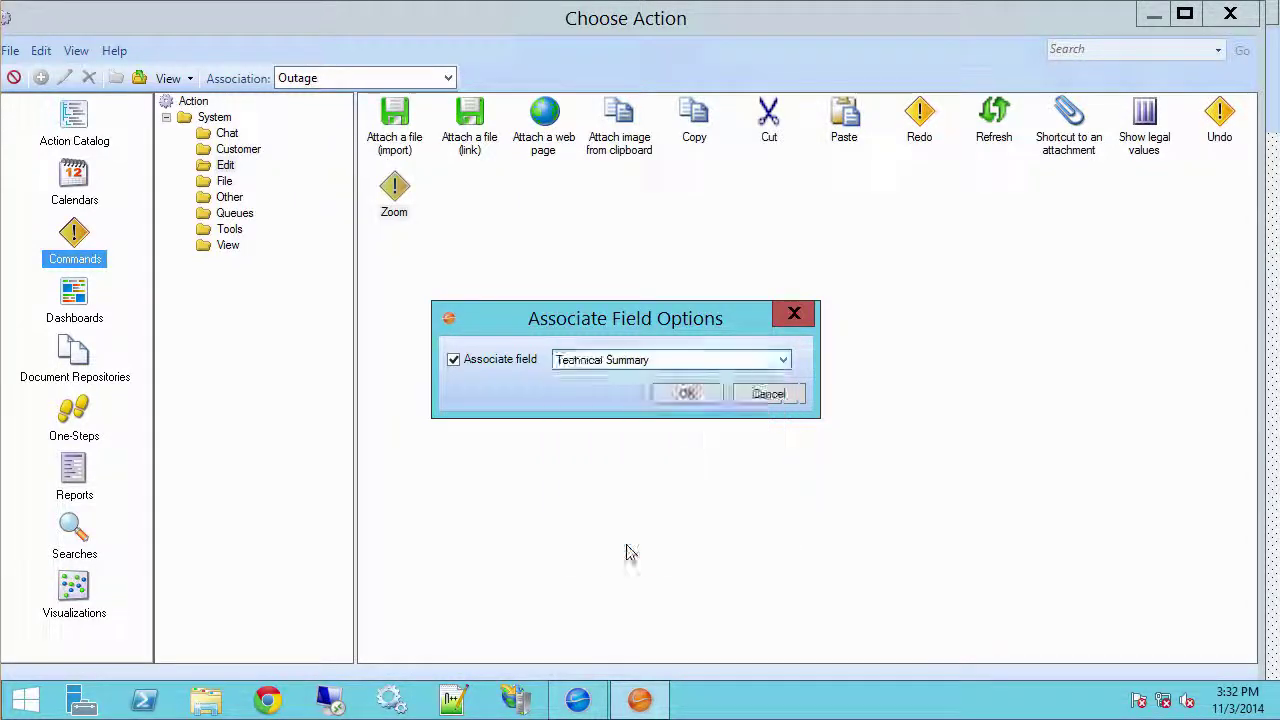
click(689, 393)
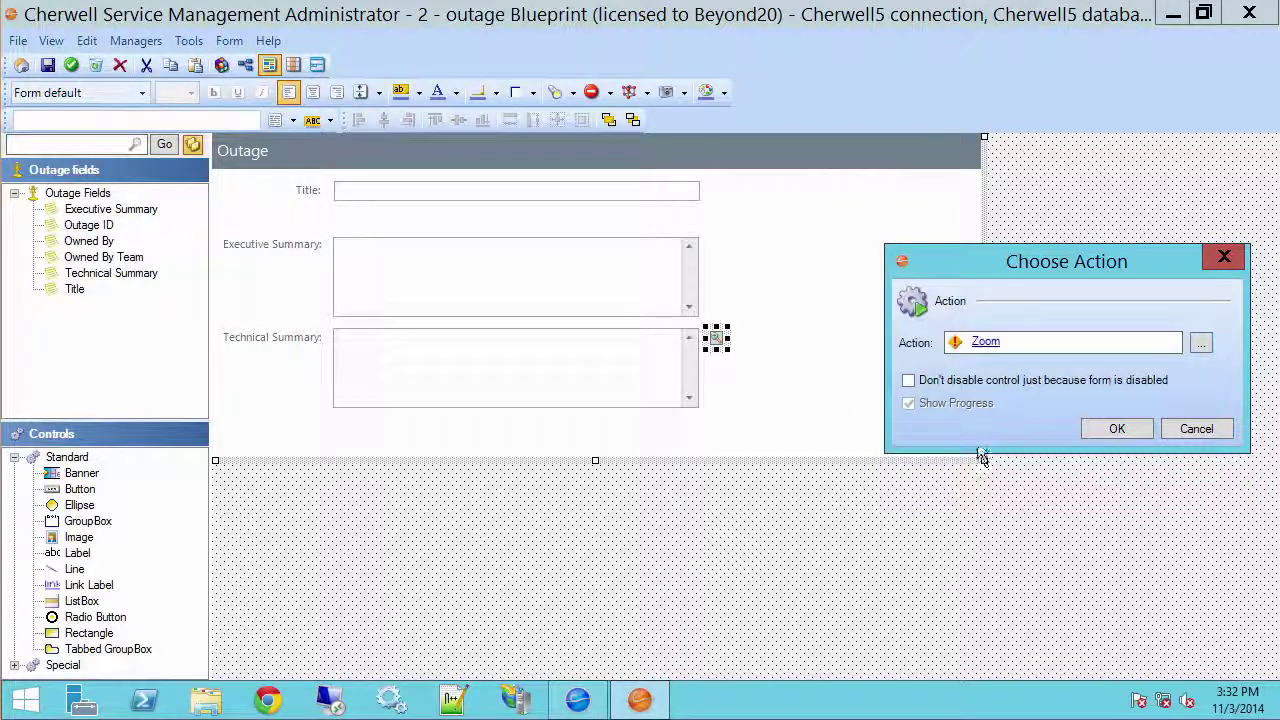
Step: Accept the Zoom action, then save the Outage blueprint and publish it via File > Publish Blueprint
click(1117, 429)
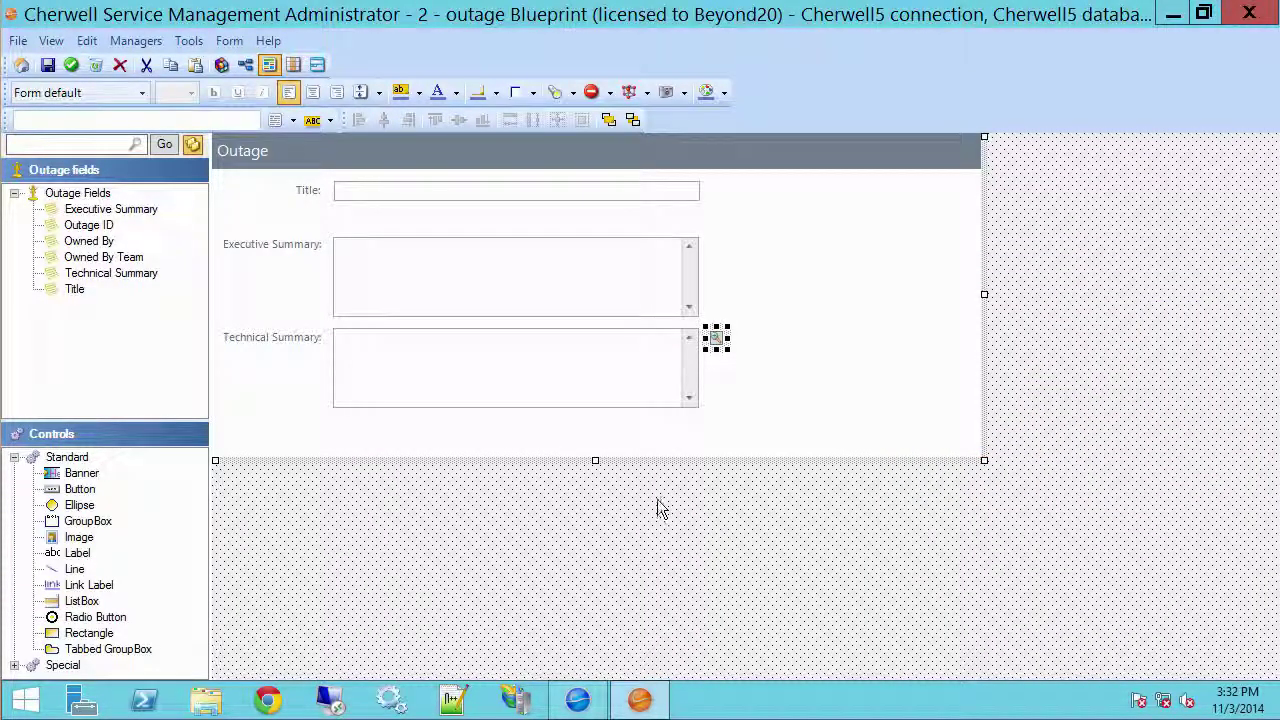
click(47, 65)
click(19, 41)
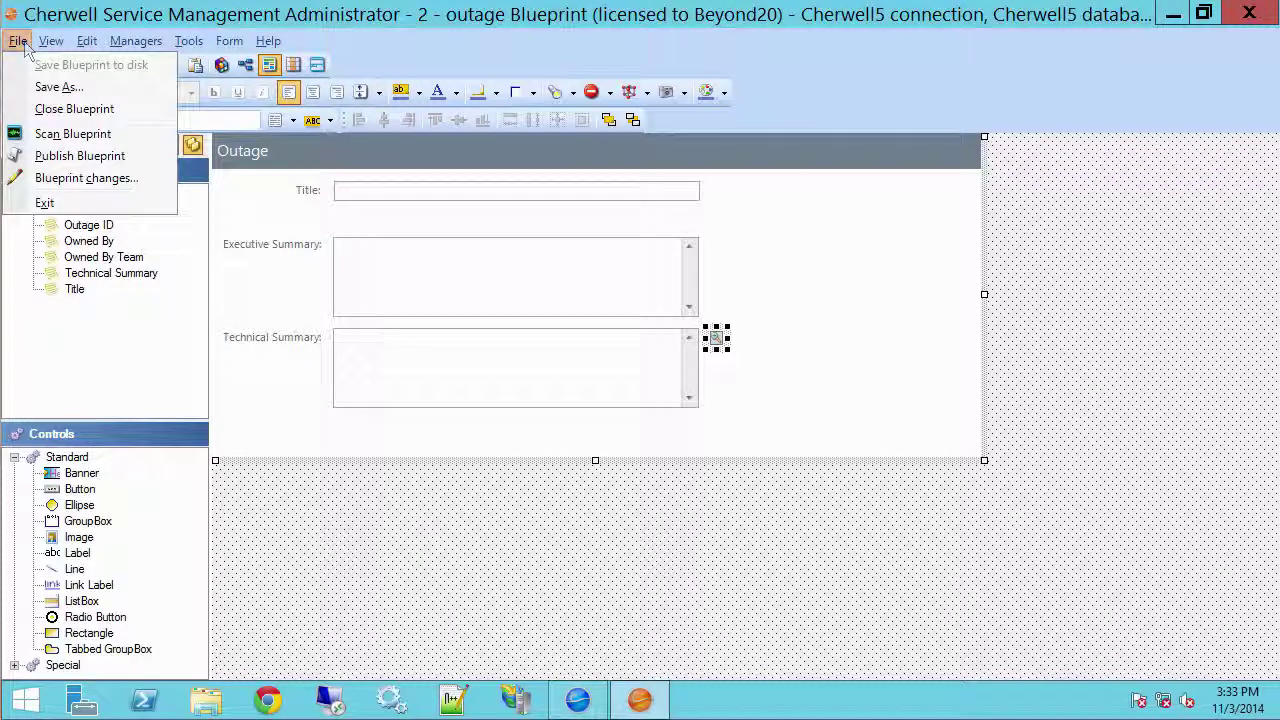
click(66, 157)
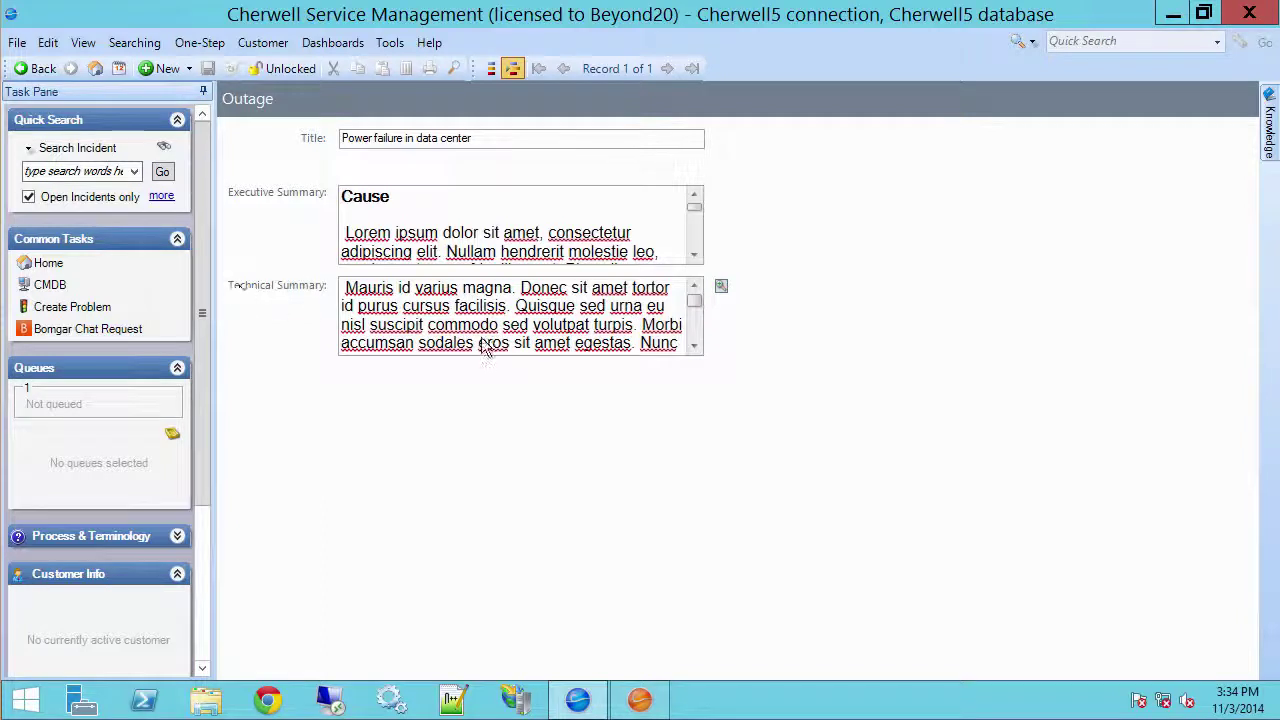
click(721, 287)
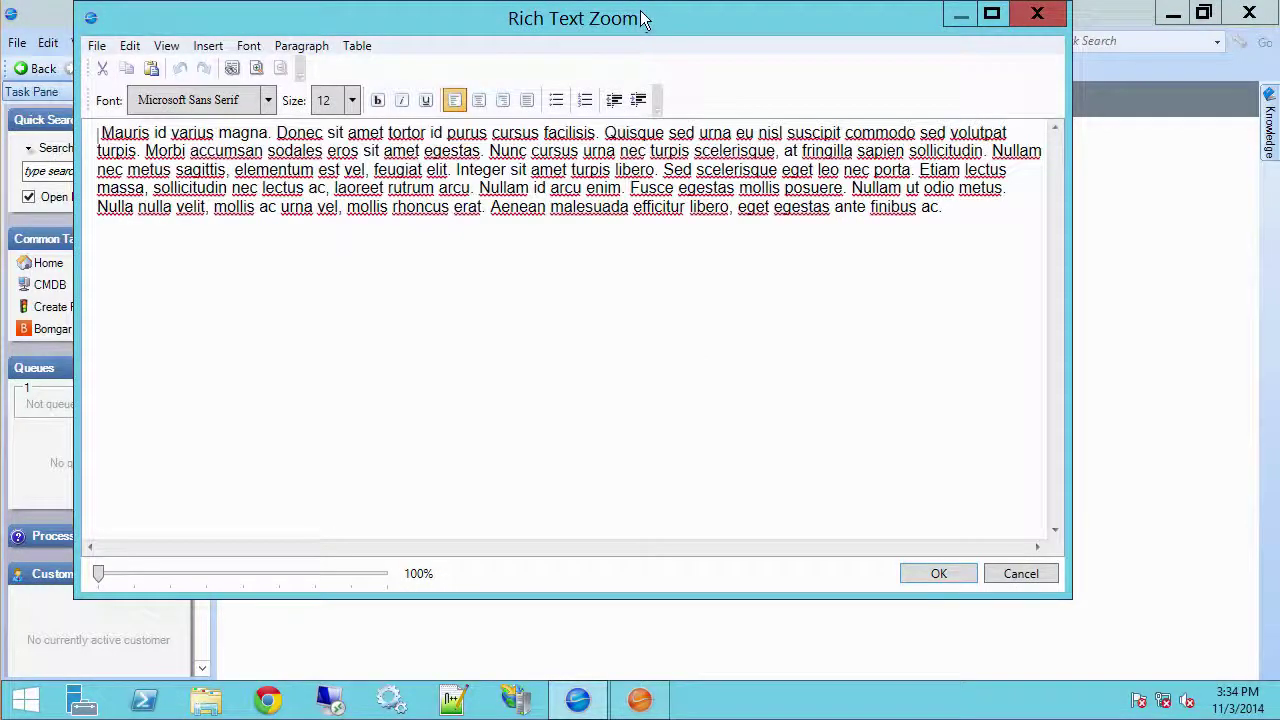
drag(641, 14, 713, 61)
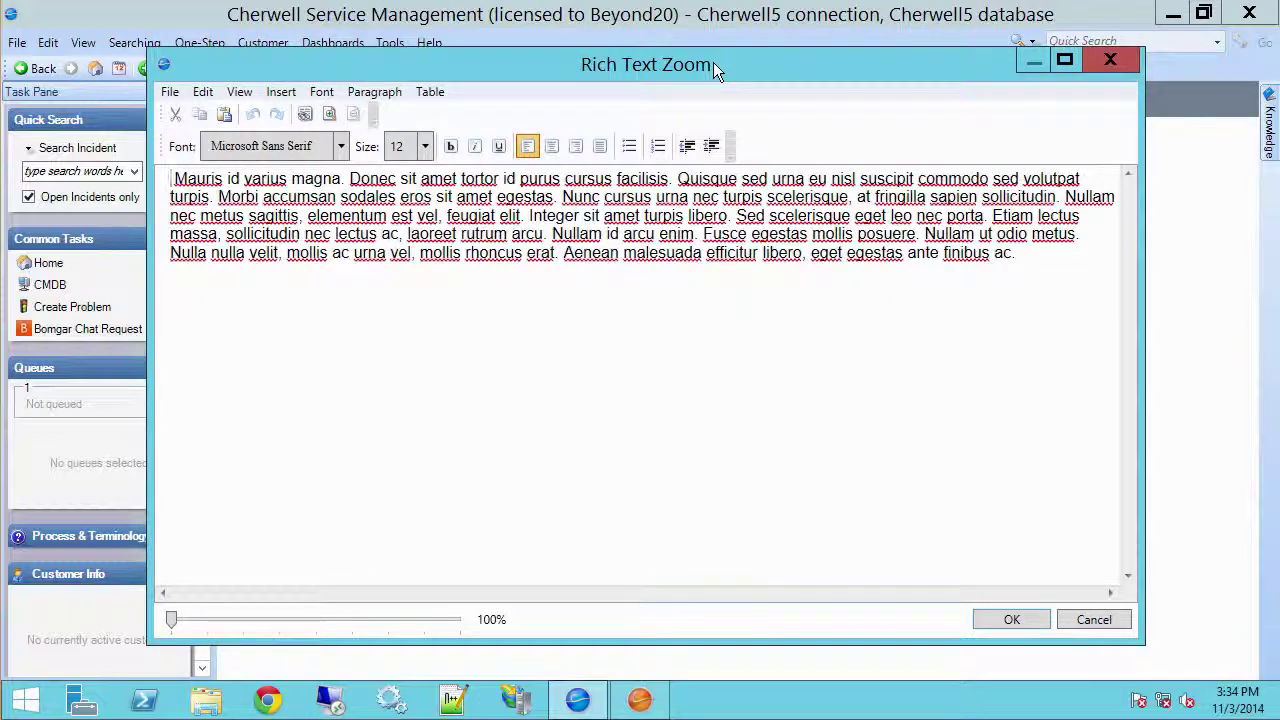
click(1012, 620)
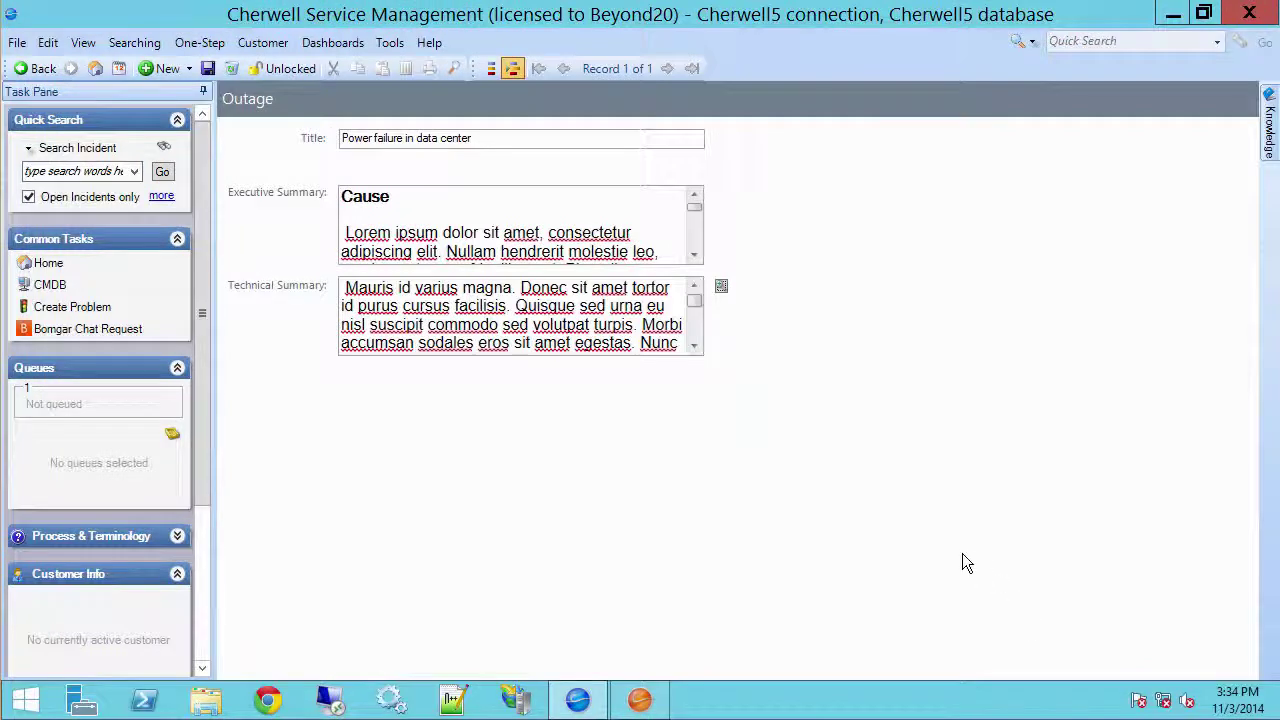